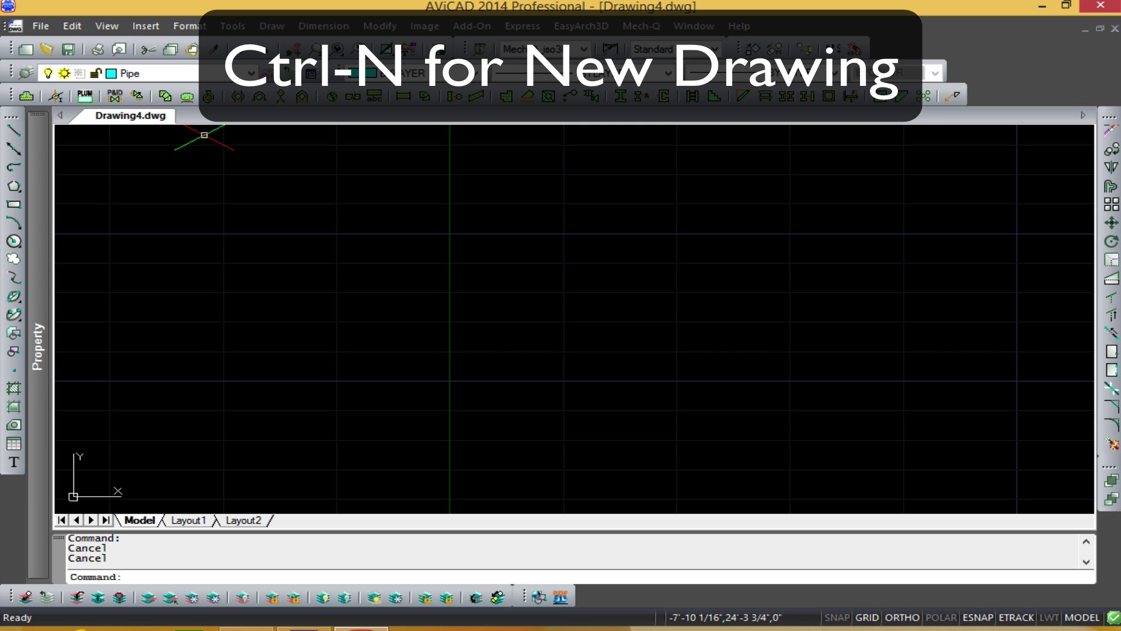
Create a new drawing, Drawing5, from the English.dwt template.
{"action": "key", "text": "ctrl+n"}
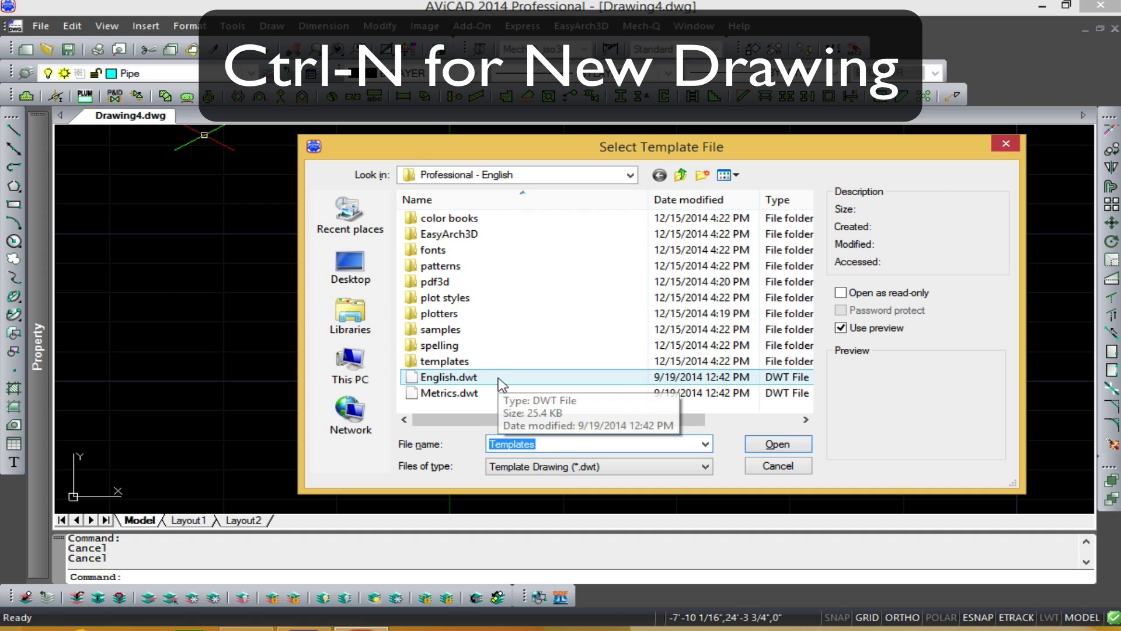
{"action": "double_click", "coordinate": [450, 379]}
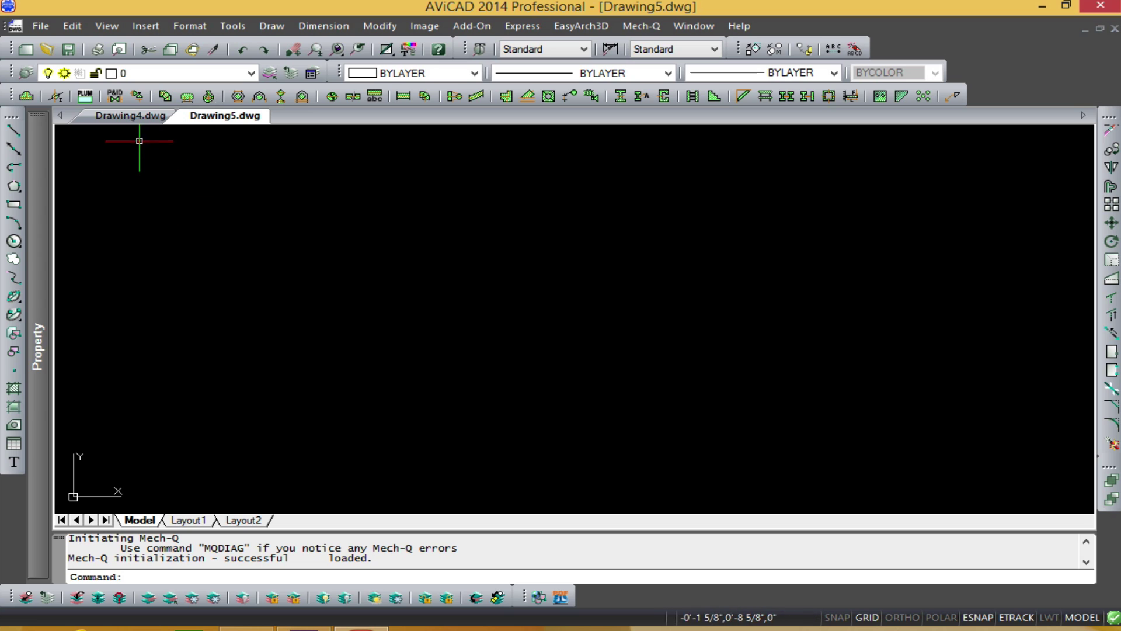
Close the Drawing4 document from its tab menu, discarding its unsaved changes.
{"action": "left_click", "coordinate": [132, 115]}
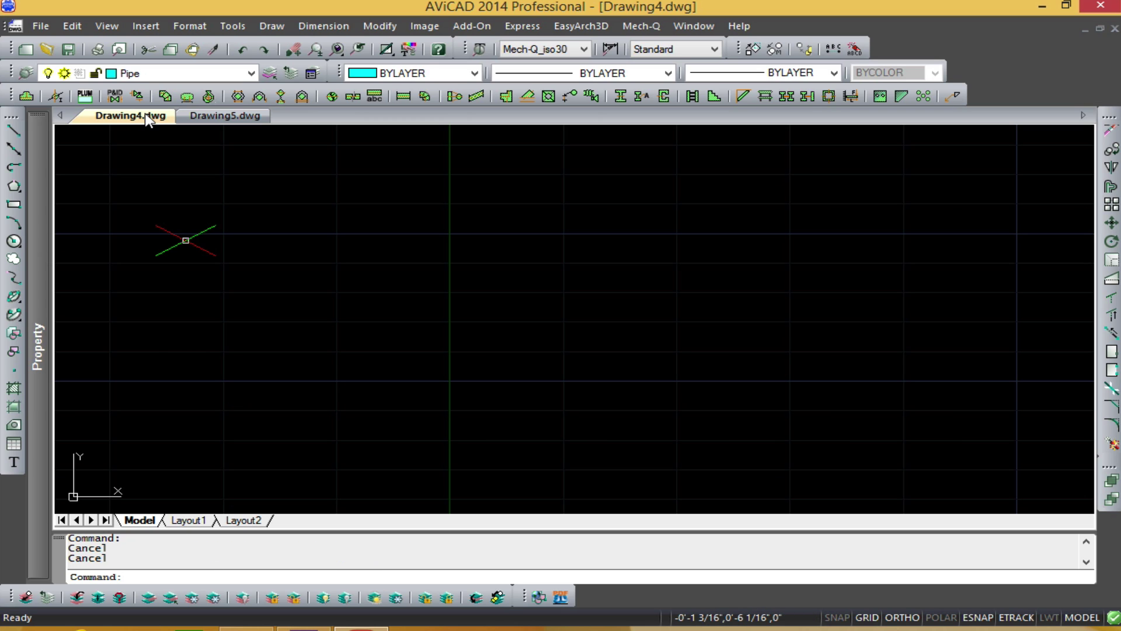
{"action": "right_click", "coordinate": [86, 120]}
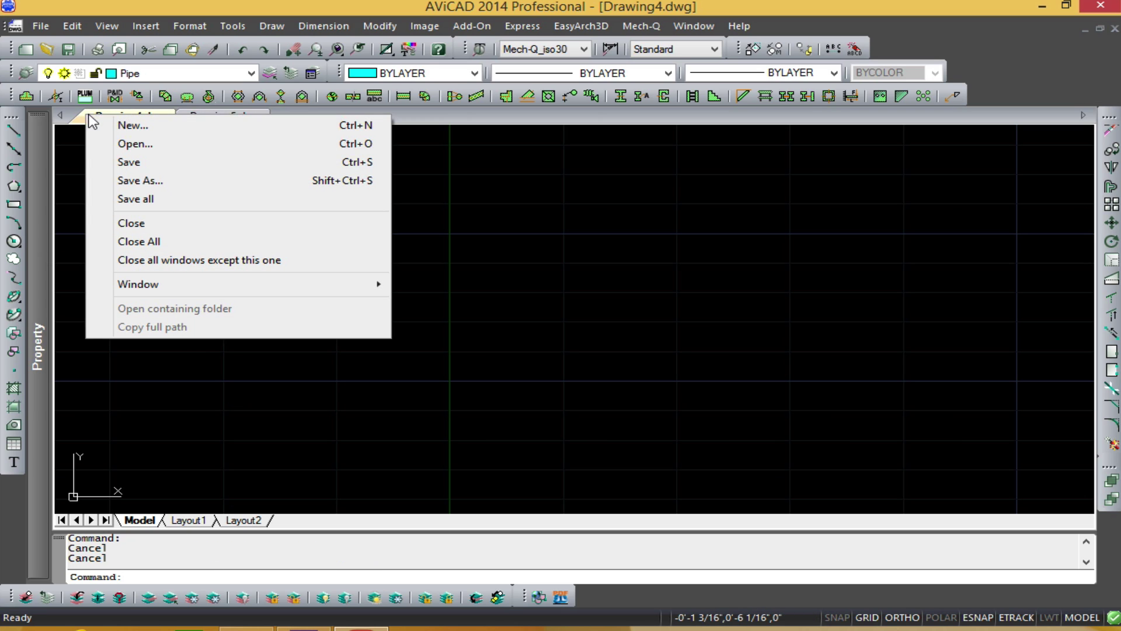
{"action": "left_click", "coordinate": [124, 226]}
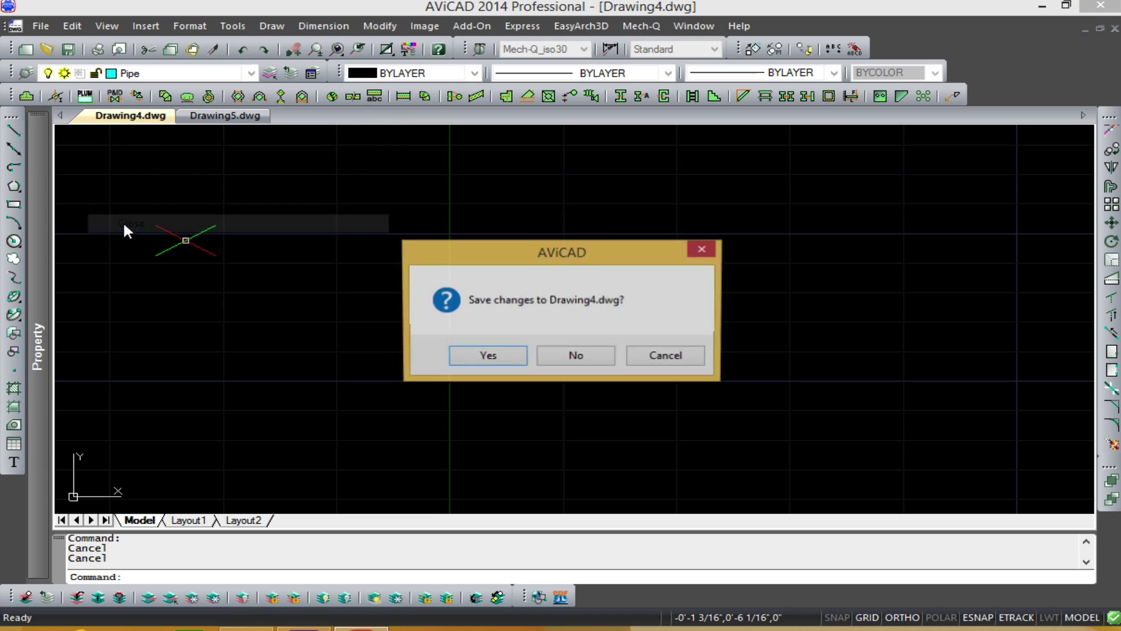
{"action": "left_click", "coordinate": [570, 360]}
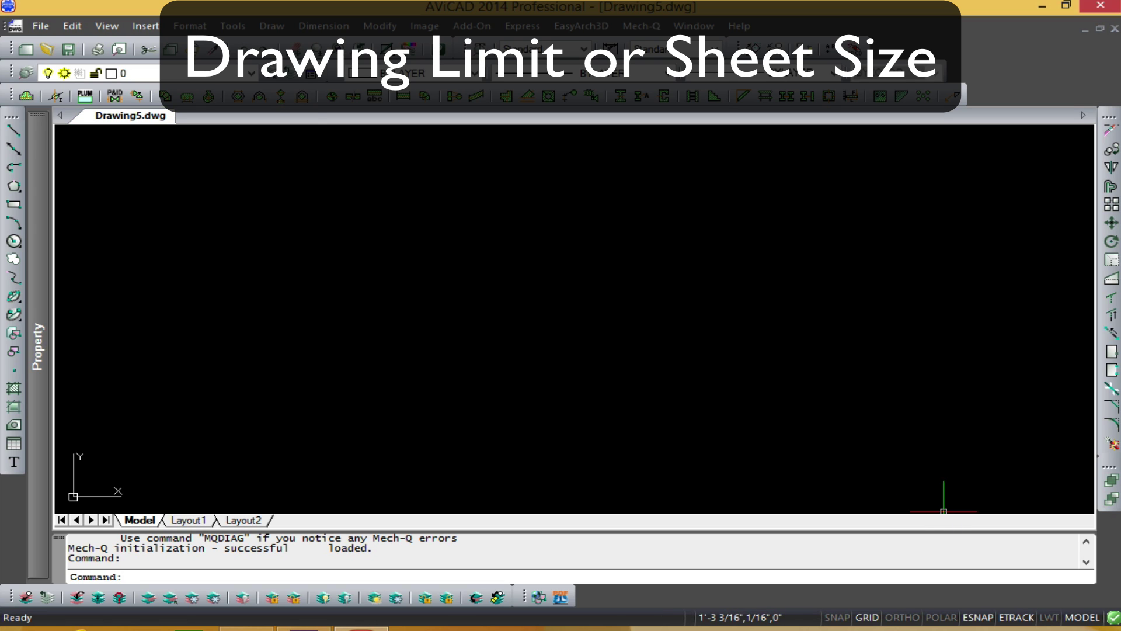
{"action": "mouse_move", "coordinate": [1120, 630]}
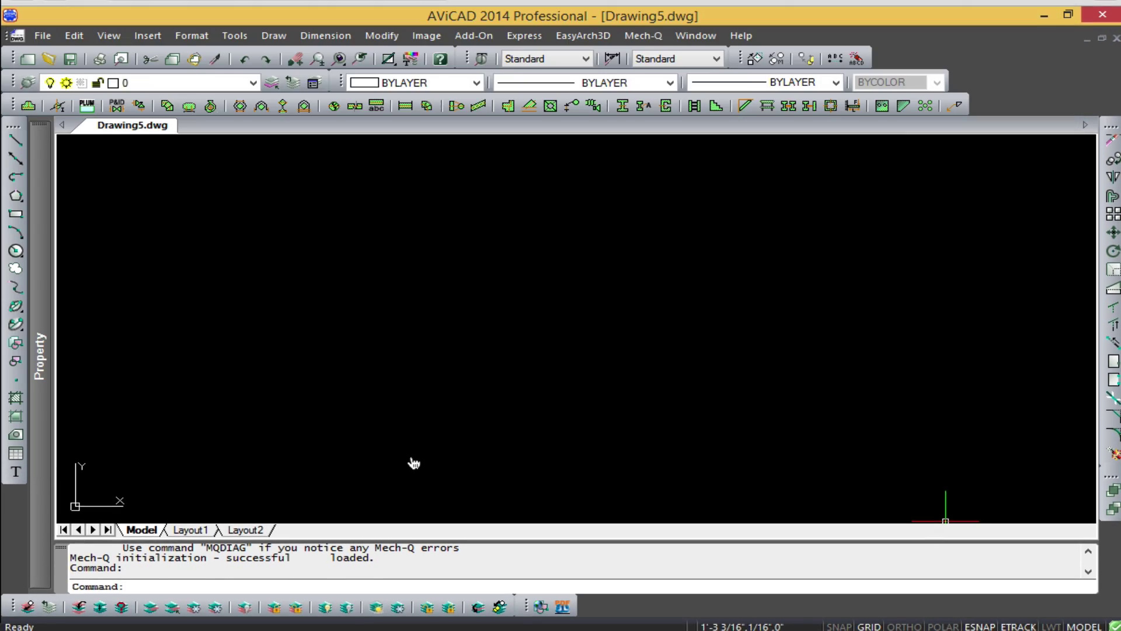
{"action": "key", "text": "Escape"}
{"action": "key", "text": "Escape"}
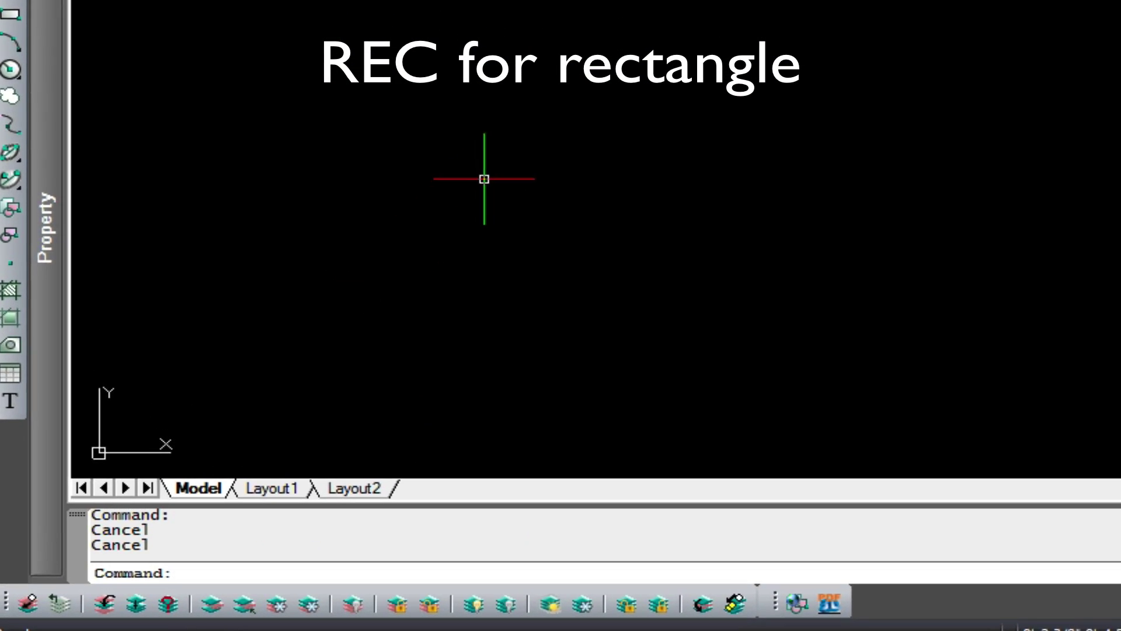
{"action": "type", "text": "REC"}
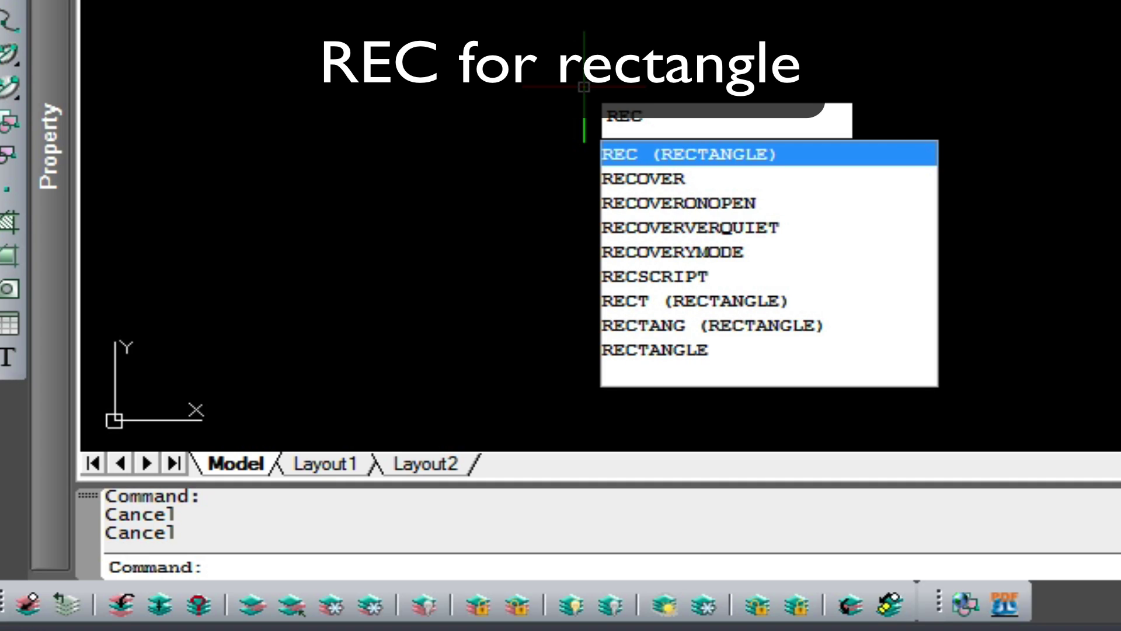
{"action": "key", "text": "Return"}
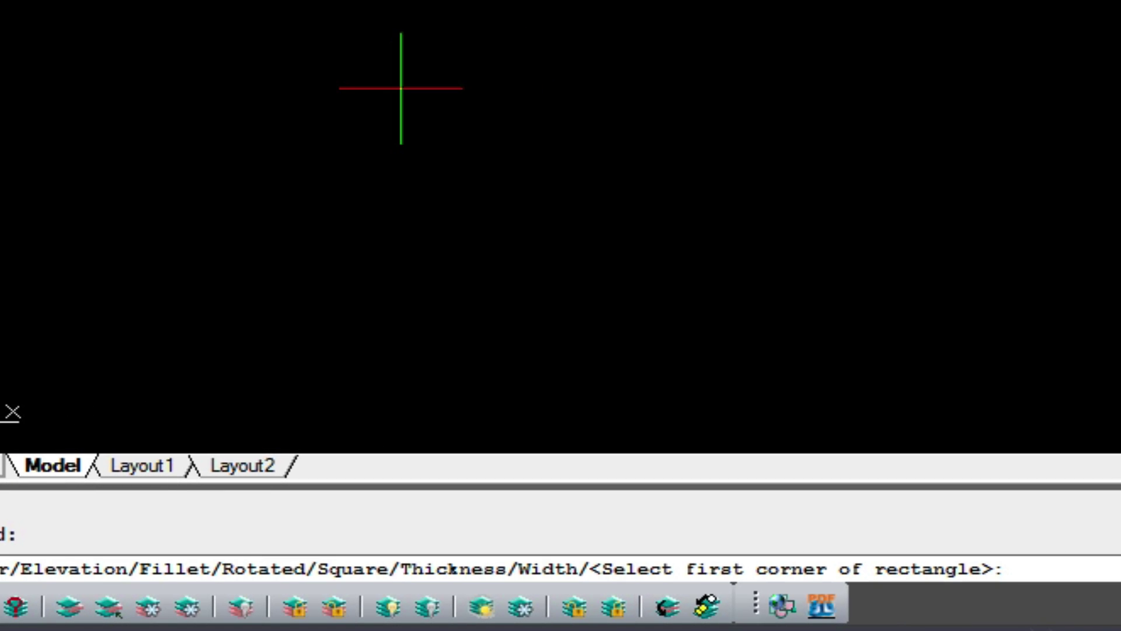
{"action": "type", "text": ").0"}
{"action": "key", "text": "BackSpace"}
{"action": "key", "text": "BackSpace"}
{"action": "key", "text": "BackSpace"}
{"action": "type", "text": "0,0"}
{"action": "key", "text": "Return"}
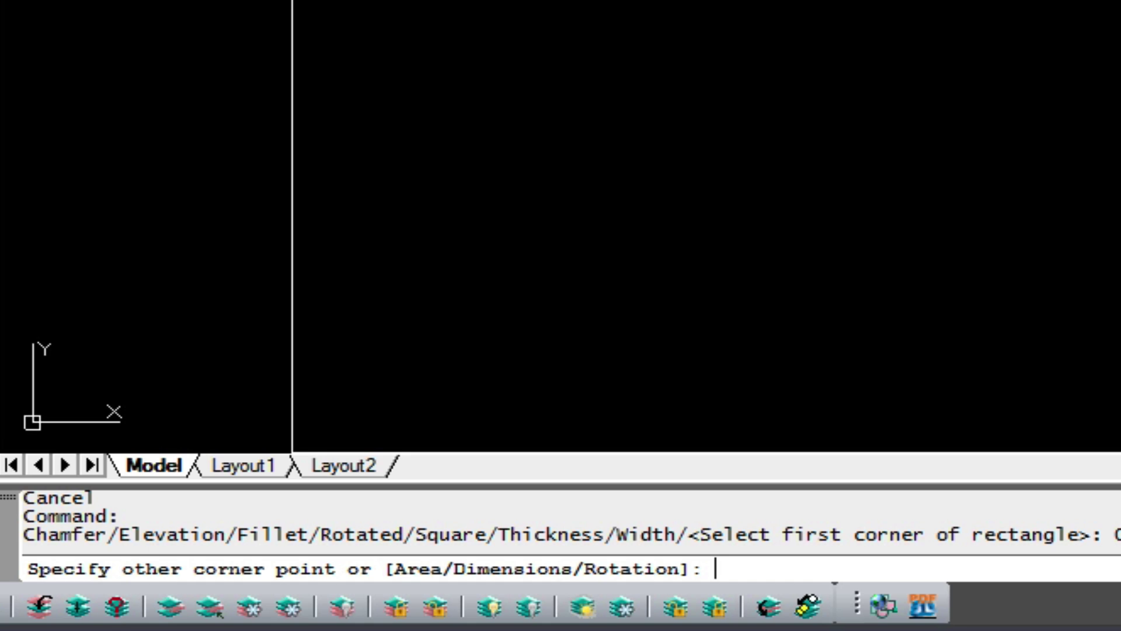
{"action": "type", "text": "@"}
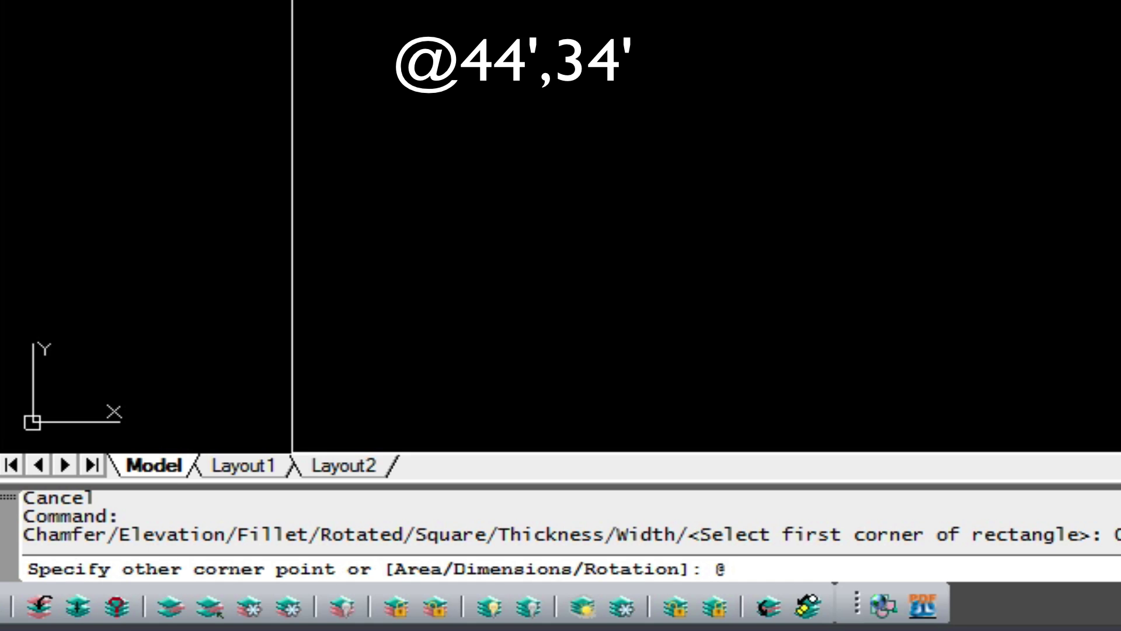
{"action": "type", "text": "44',34'"}
{"action": "key", "text": "Return"}
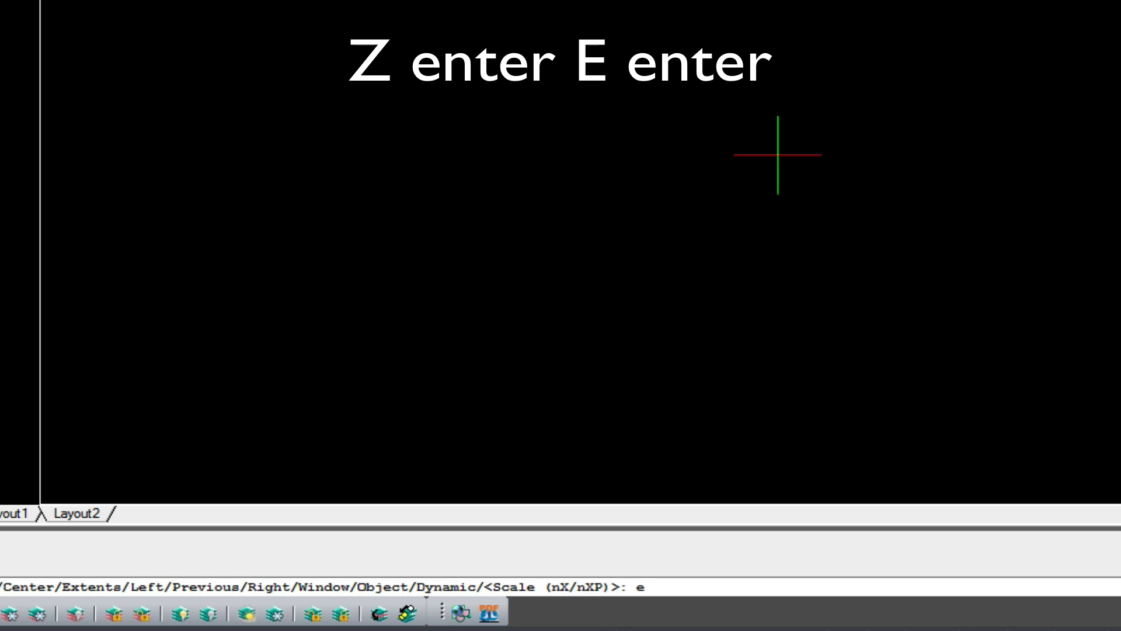
Zoom to extents, then set the LIMITS lower-left corner at 0,0 and confirm the upper-right corner.
{"action": "key", "text": "Return"}
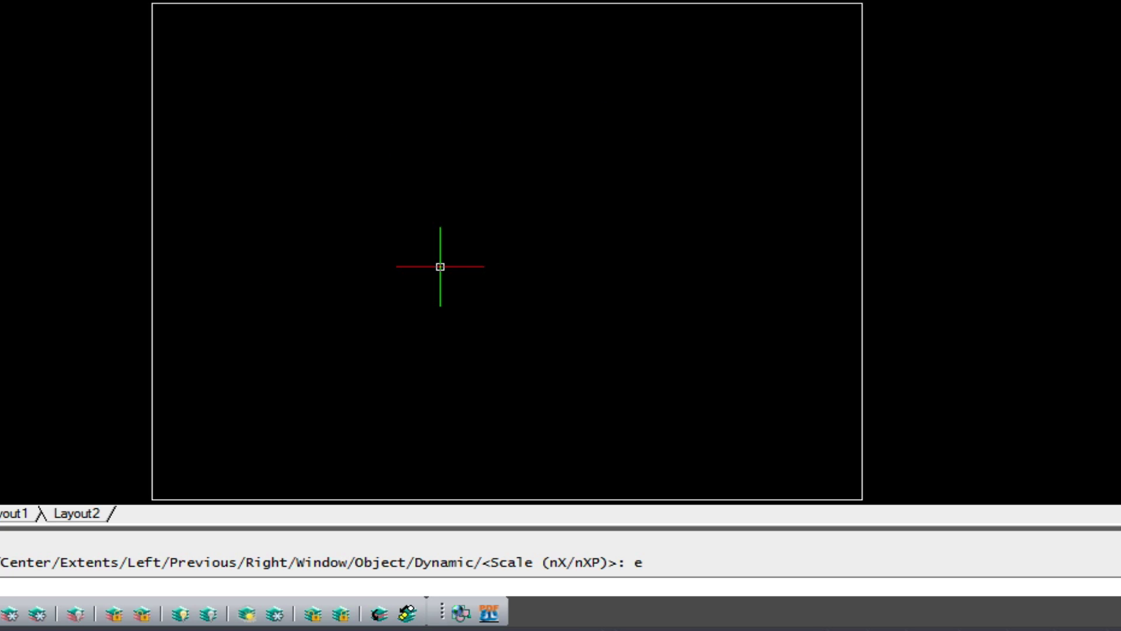
{"action": "key", "text": "Return"}
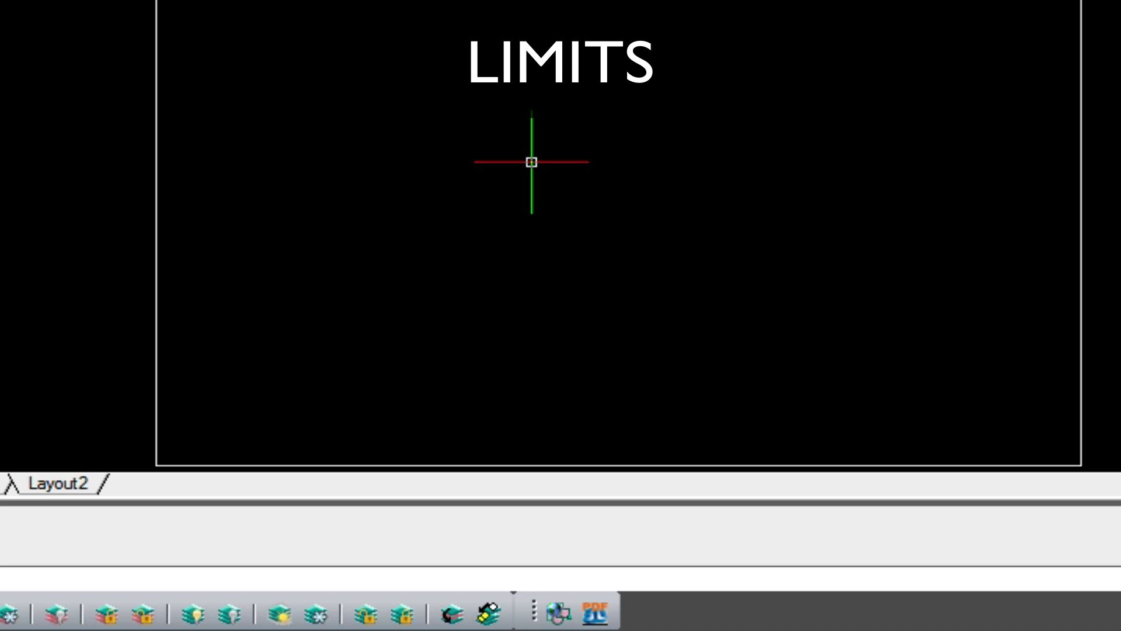
{"action": "left_click", "coordinate": [155, 464]}
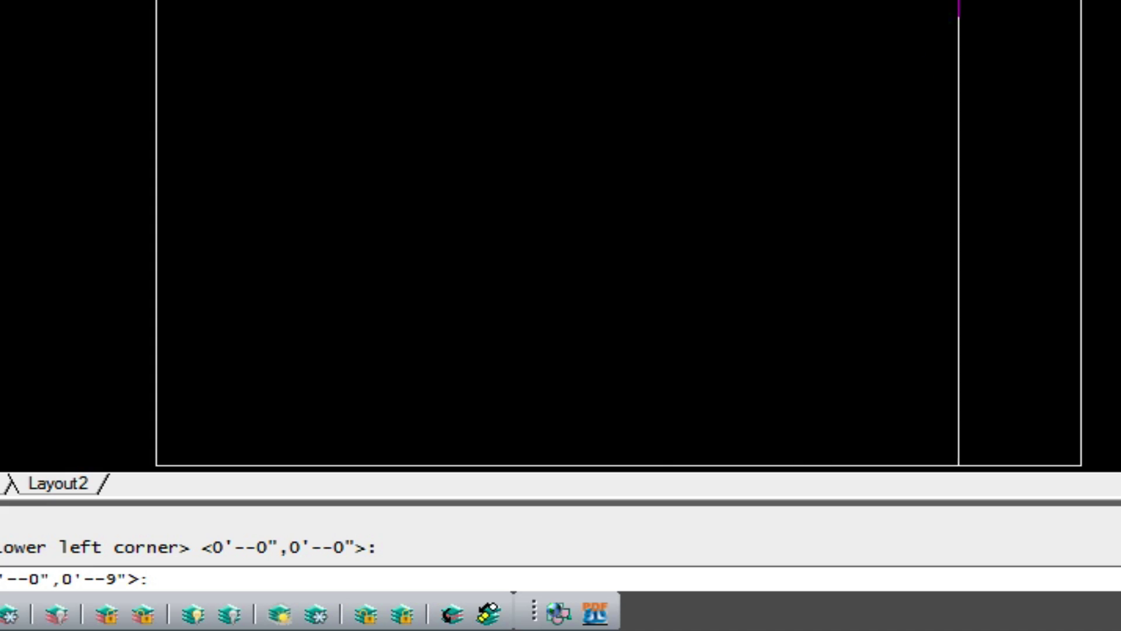
{"action": "key", "text": "Return"}
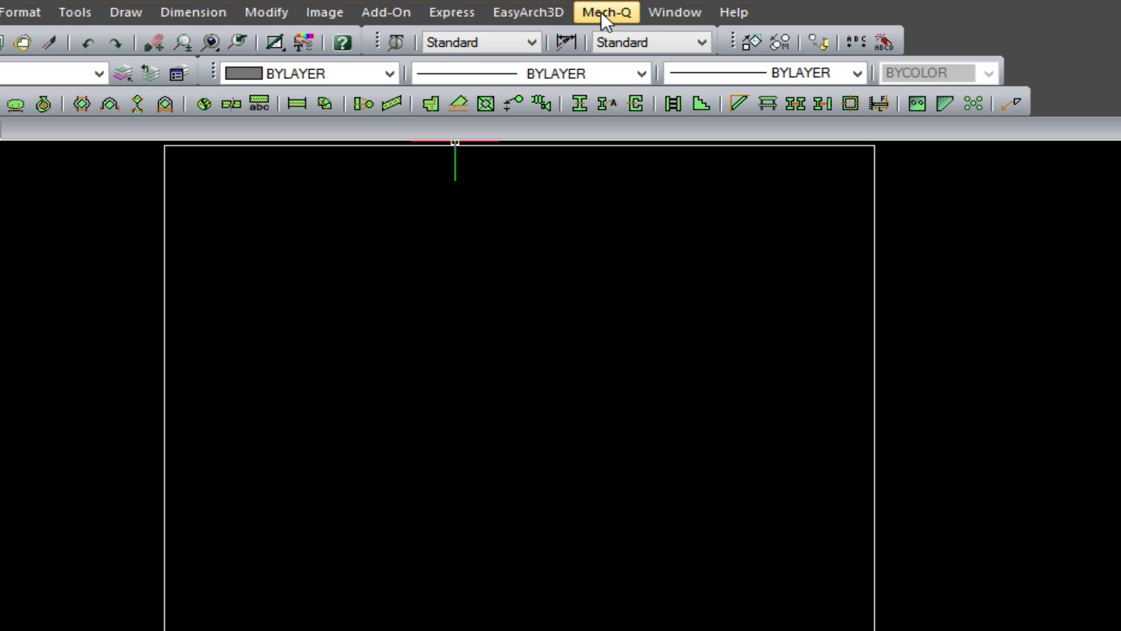
Set the Mech-Q Dwg Scale to 1:48 (48.000) and apply it.
{"action": "left_click", "coordinate": [606, 14]}
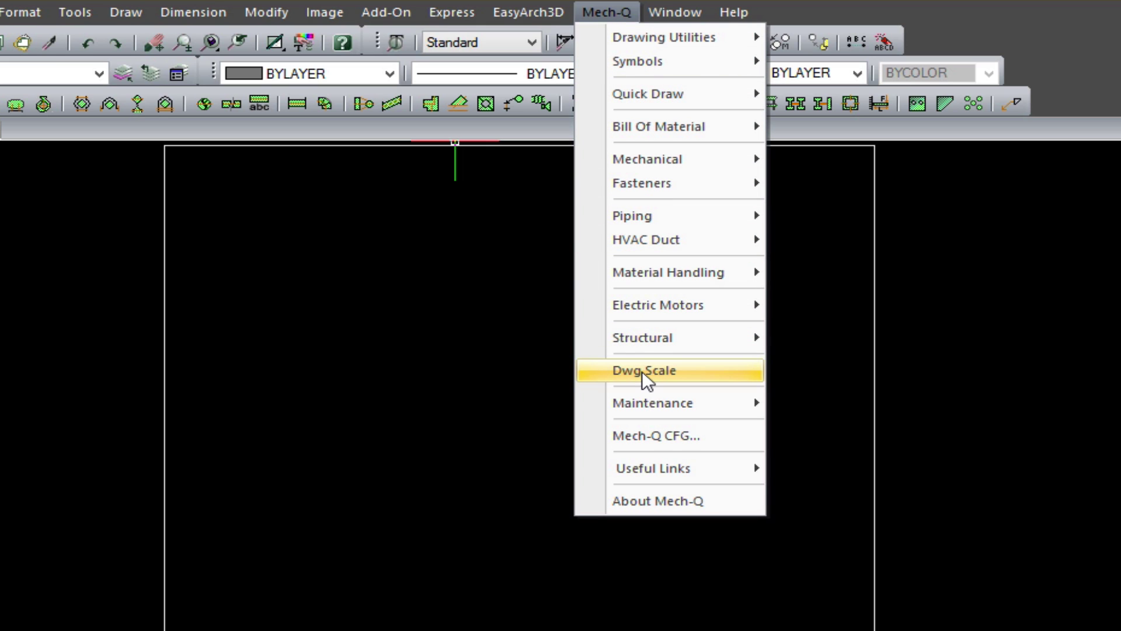
{"action": "left_click", "coordinate": [644, 370]}
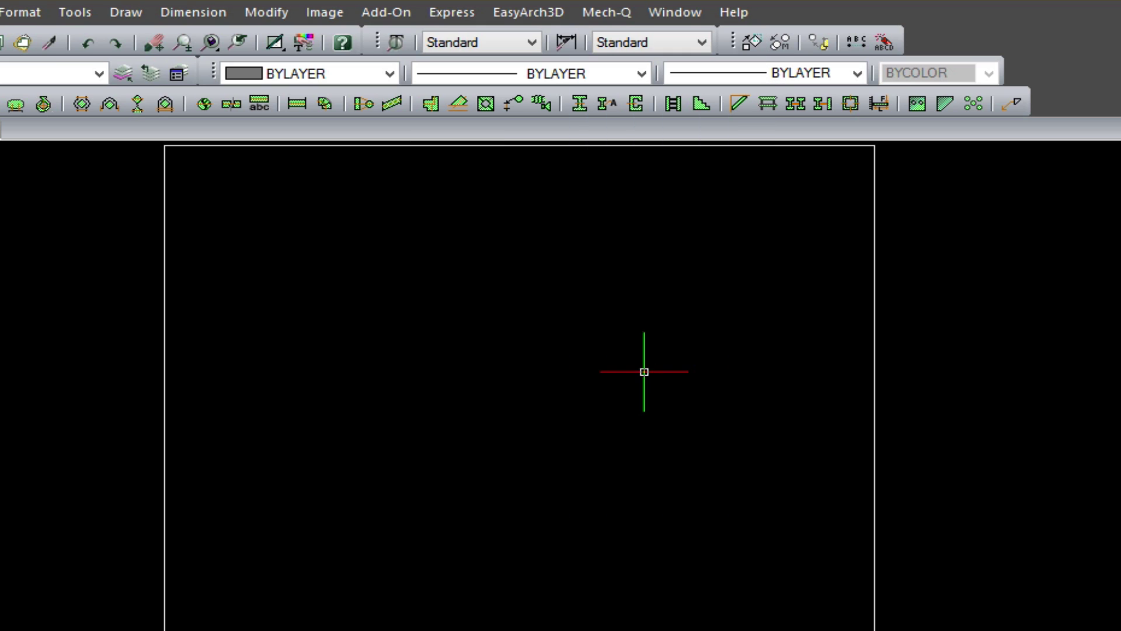
{"action": "left_click", "coordinate": [621, 454]}
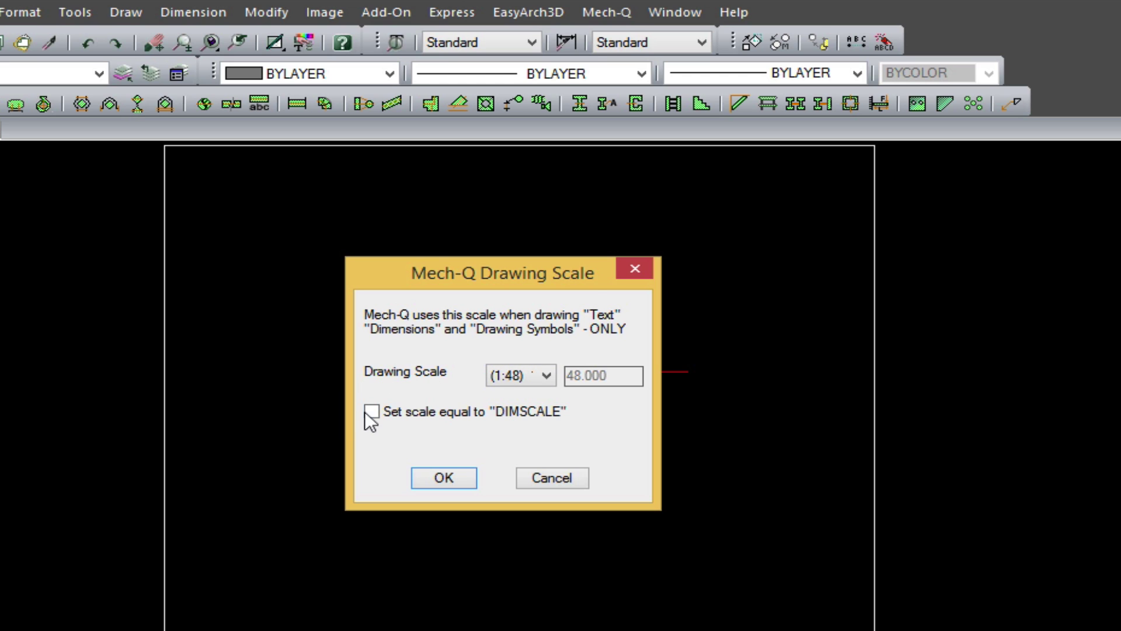
{"action": "left_click", "coordinate": [544, 376]}
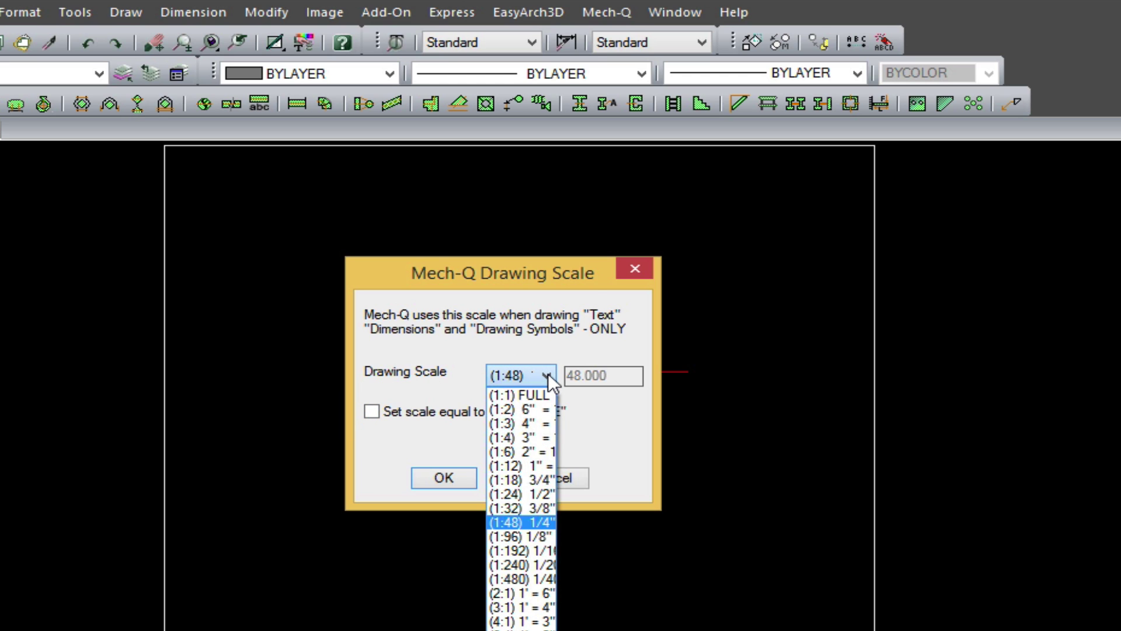
{"action": "left_click", "coordinate": [524, 523]}
{"action": "left_click", "coordinate": [466, 481]}
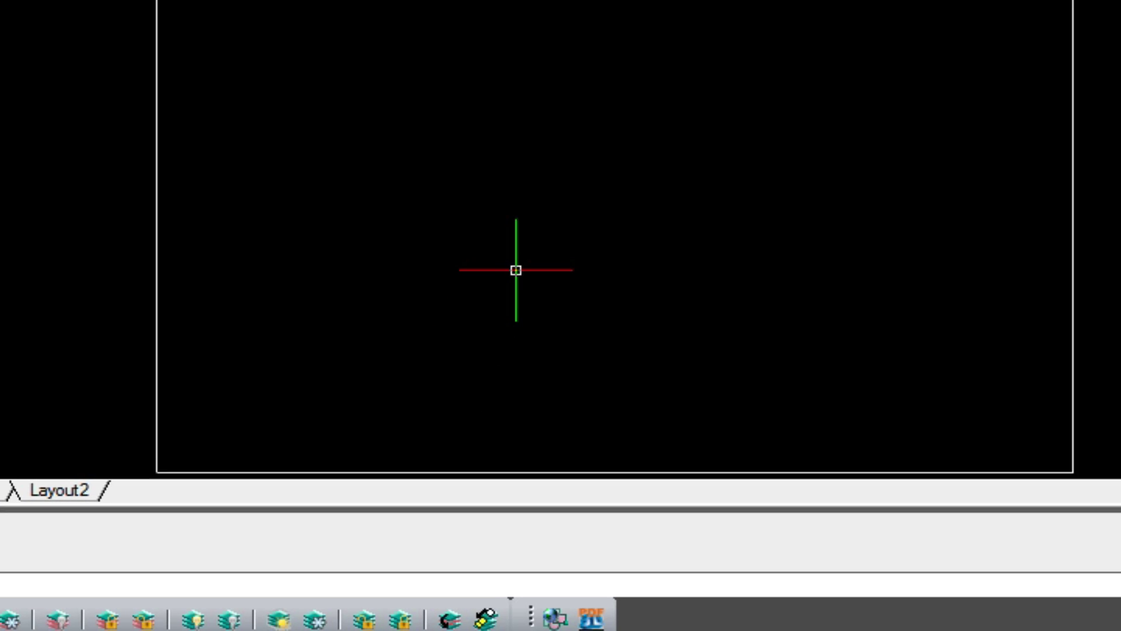
Run DIMSCALE to set the dimension scale to 48.
{"action": "type", "text": "DIMSC"}
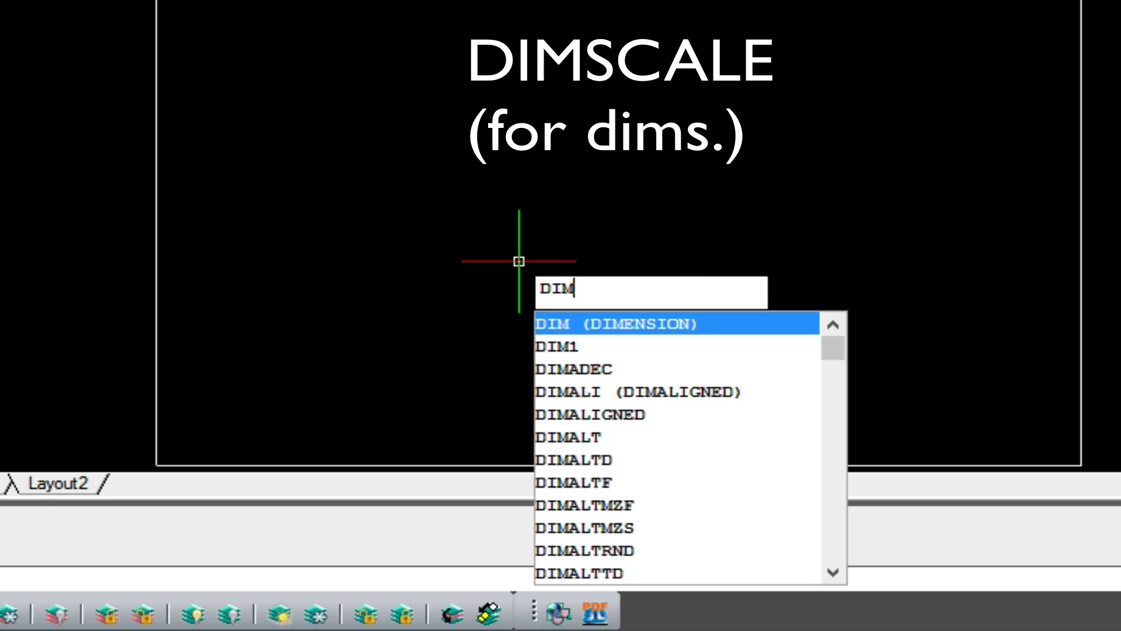
{"action": "type", "text": "ALE"}
{"action": "key", "text": "Return"}
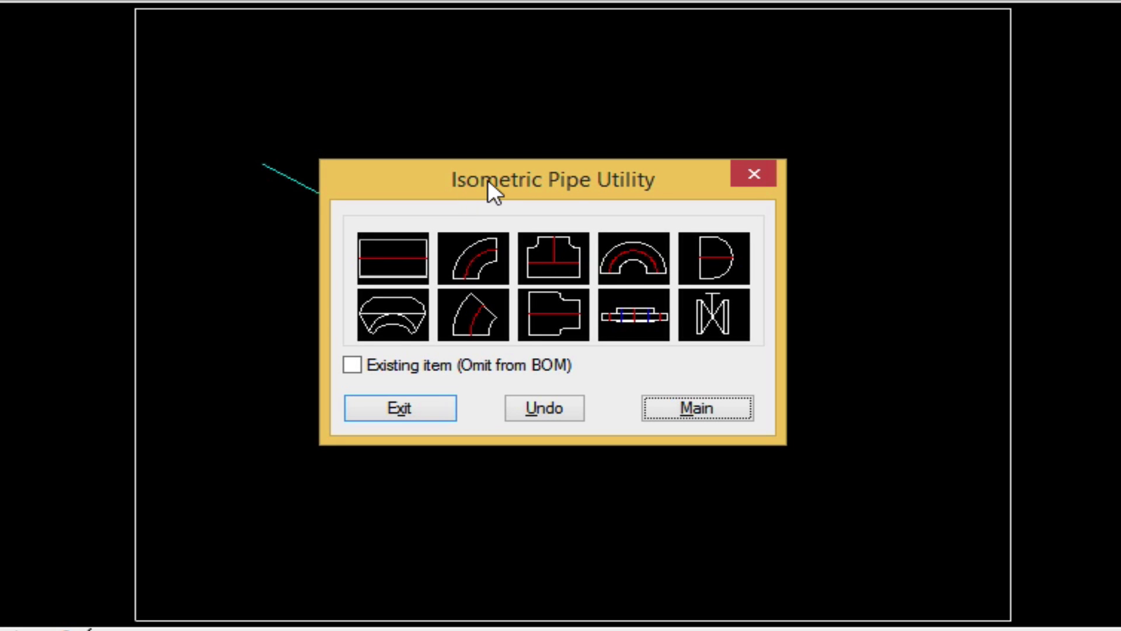
Move the Isometric Pipe Utility dialog off the drawing area.
{"action": "left_click_drag", "start_coordinate": [490, 181], "coordinate": [848, 159]}
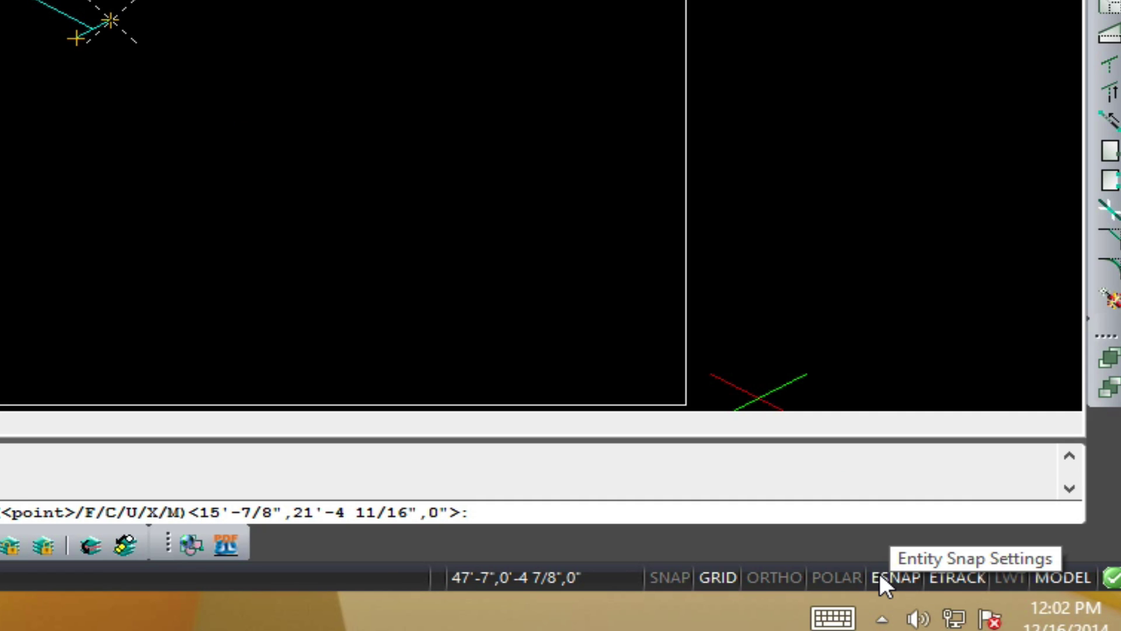
Bring up Entity Snap Settings from the ESNAP status-bar button.
{"action": "right_click", "coordinate": [882, 573]}
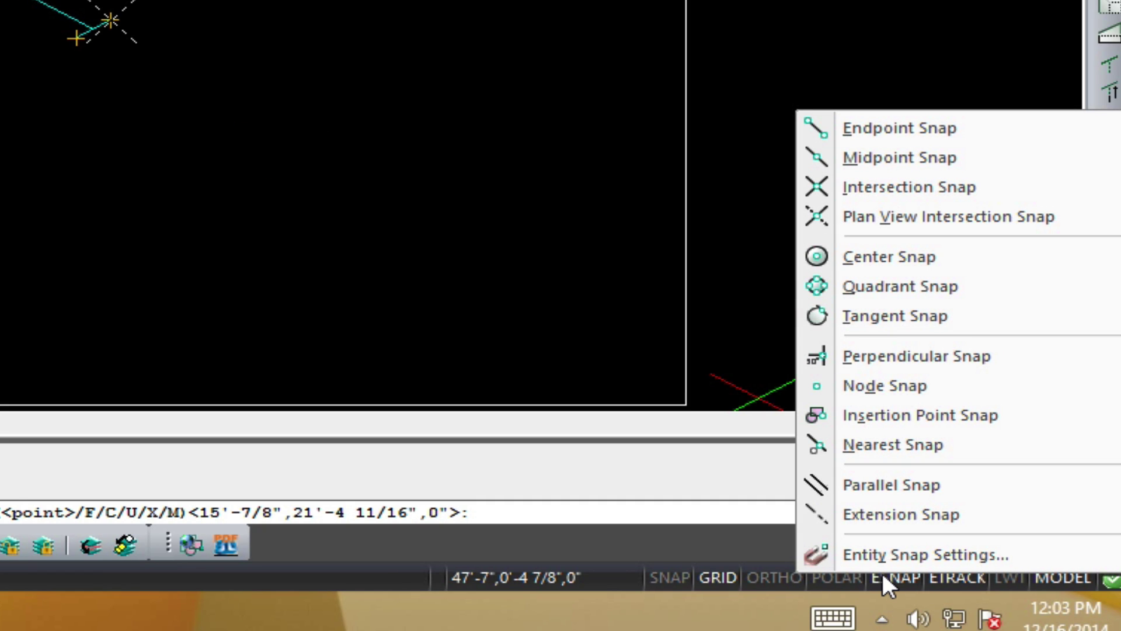
{"action": "left_click", "coordinate": [905, 553]}
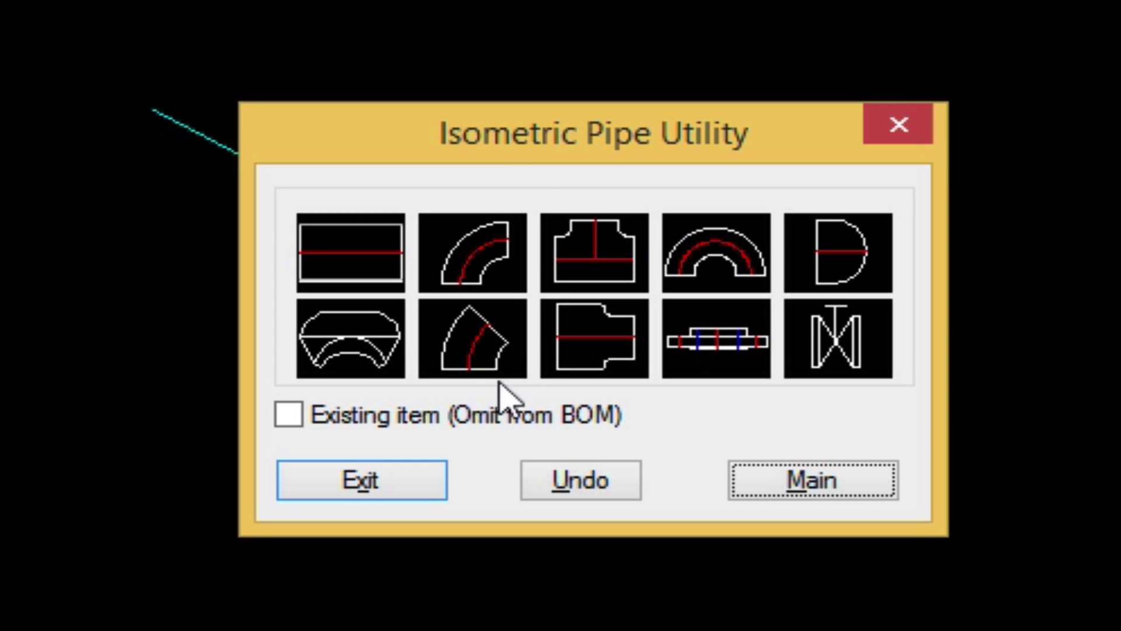
Place a flange at the lower pipe run's end, moving the pipe utility window aside.
{"action": "mouse_move", "coordinate": [526, 163]}
{"action": "left_mouse_down"}
{"action": "mouse_move", "coordinate": [1120, 130]}
{"action": "mouse_move", "coordinate": [1111, 149]}
{"action": "left_mouse_up"}
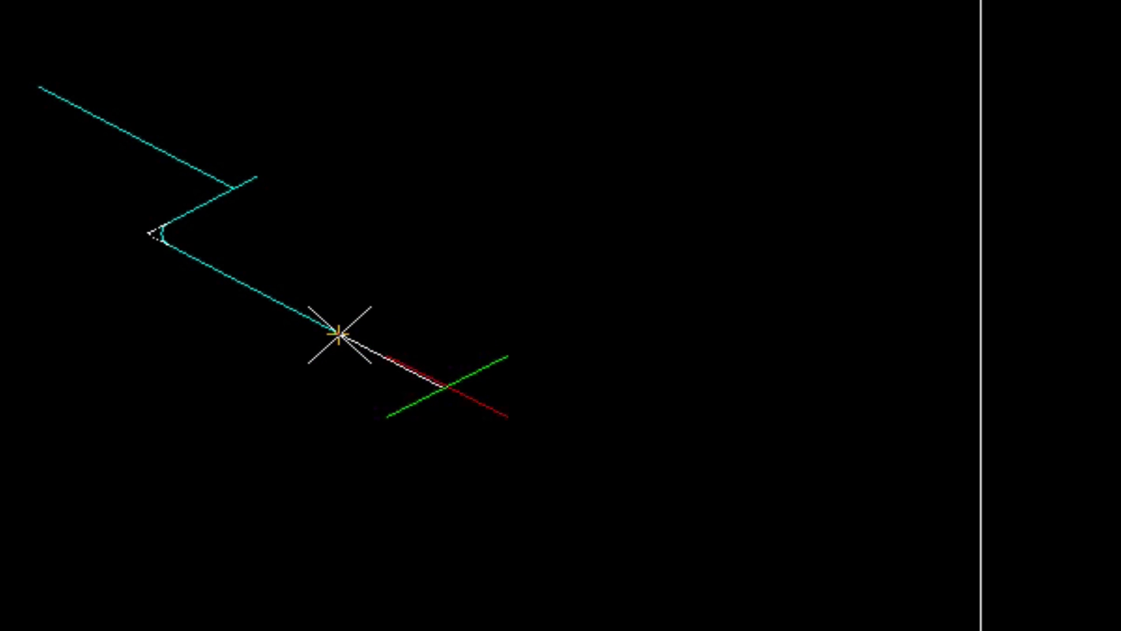
{"action": "left_click", "coordinate": [468, 395]}
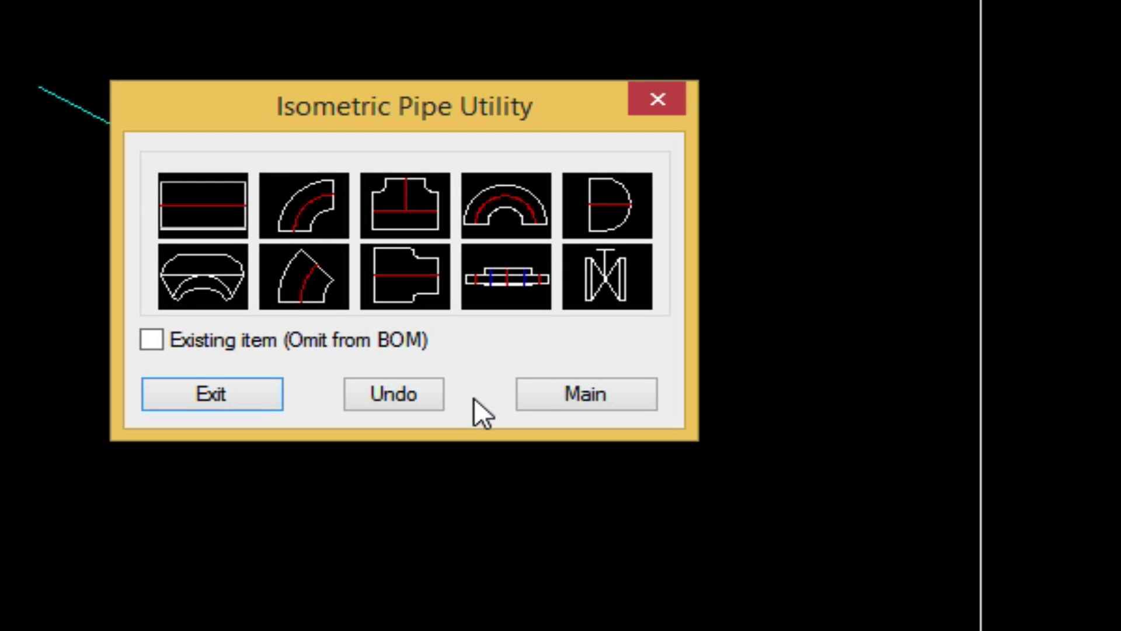
{"action": "left_click_drag", "start_coordinate": [353, 114], "coordinate": [814, 109]}
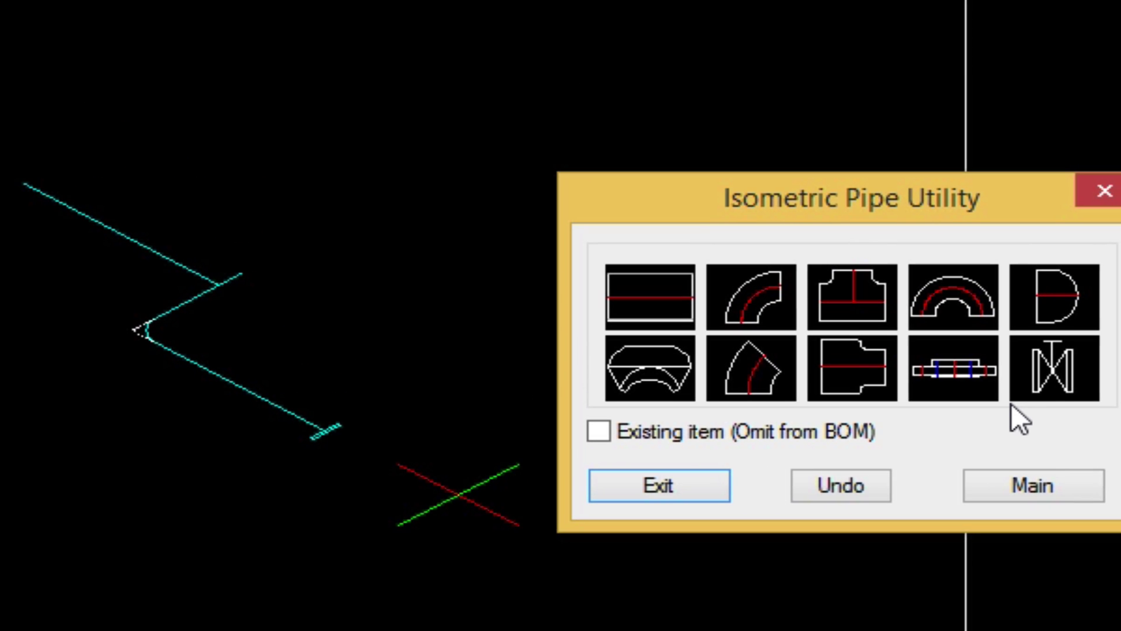
Choose Gate Valve in the Isometric Pipe Utility for insertion on the pipe run.
{"action": "left_click", "coordinate": [1051, 379]}
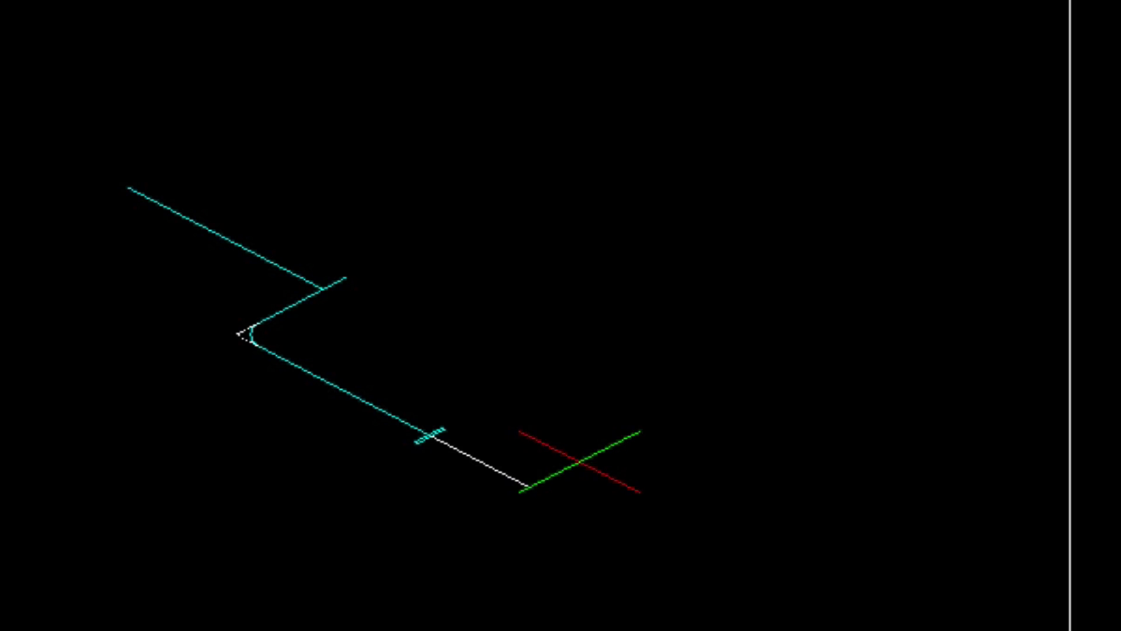
End the pipe run, then add a slip-on raised-face flange at the valve's end, aligned with the pipe.
{"action": "left_click", "coordinate": [560, 481]}
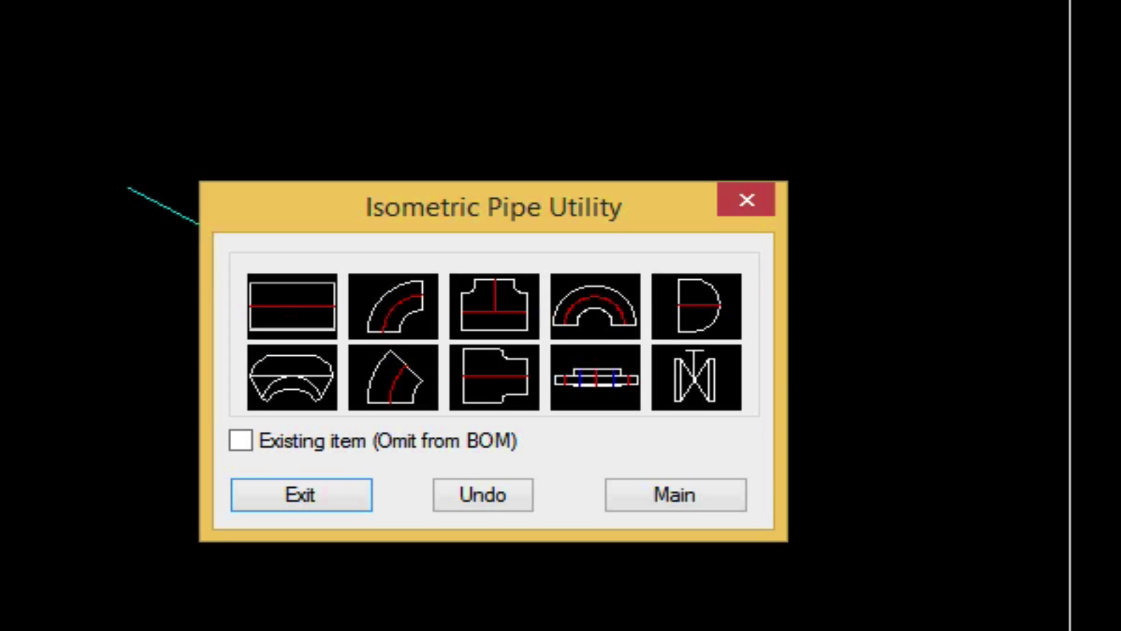
{"action": "left_click", "coordinate": [584, 370]}
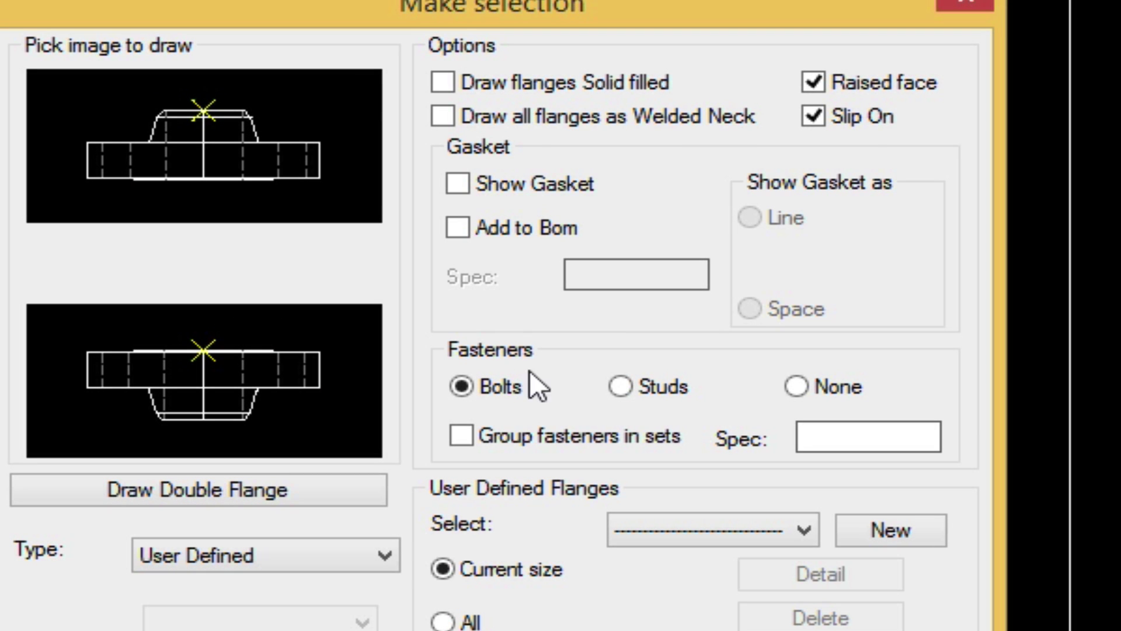
{"action": "left_click", "coordinate": [206, 350]}
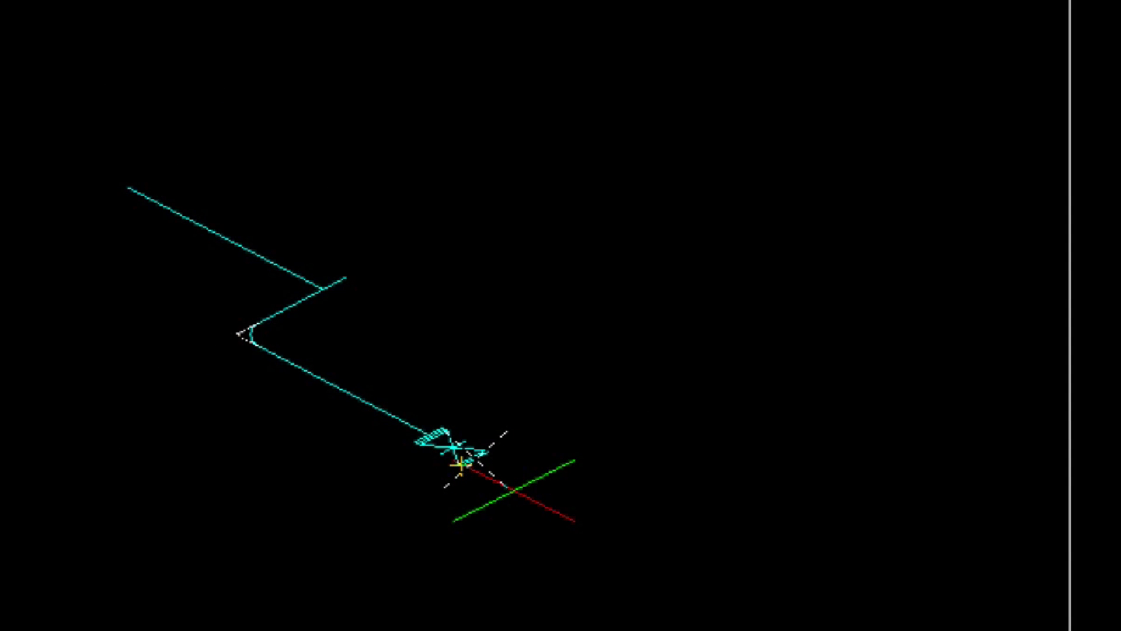
{"action": "left_click", "coordinate": [512, 490]}
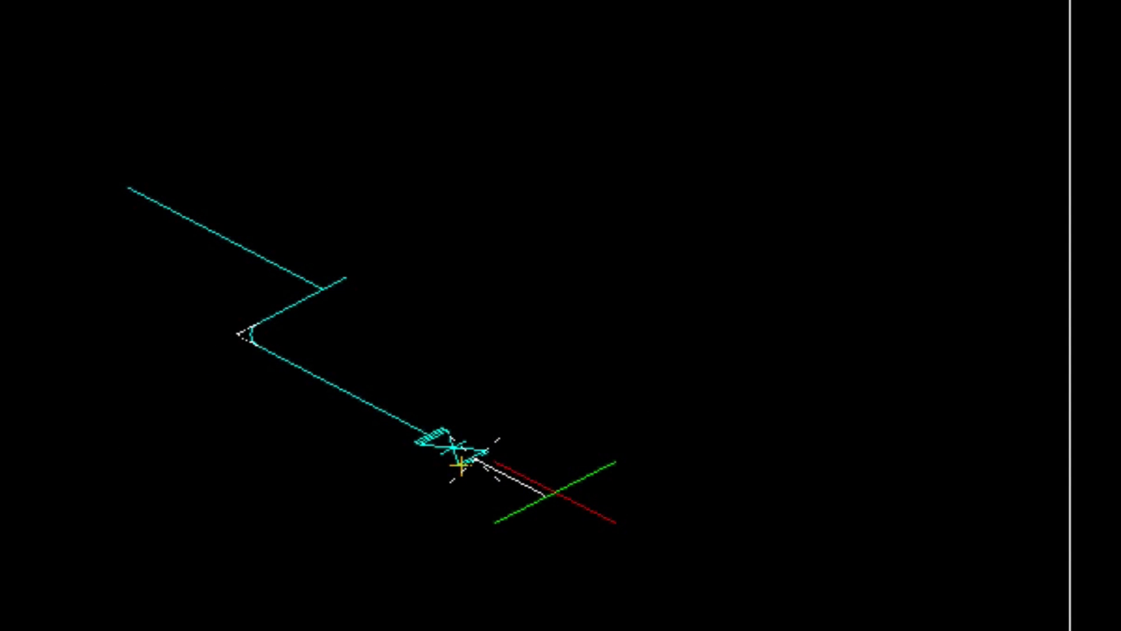
{"action": "left_click", "coordinate": [565, 501]}
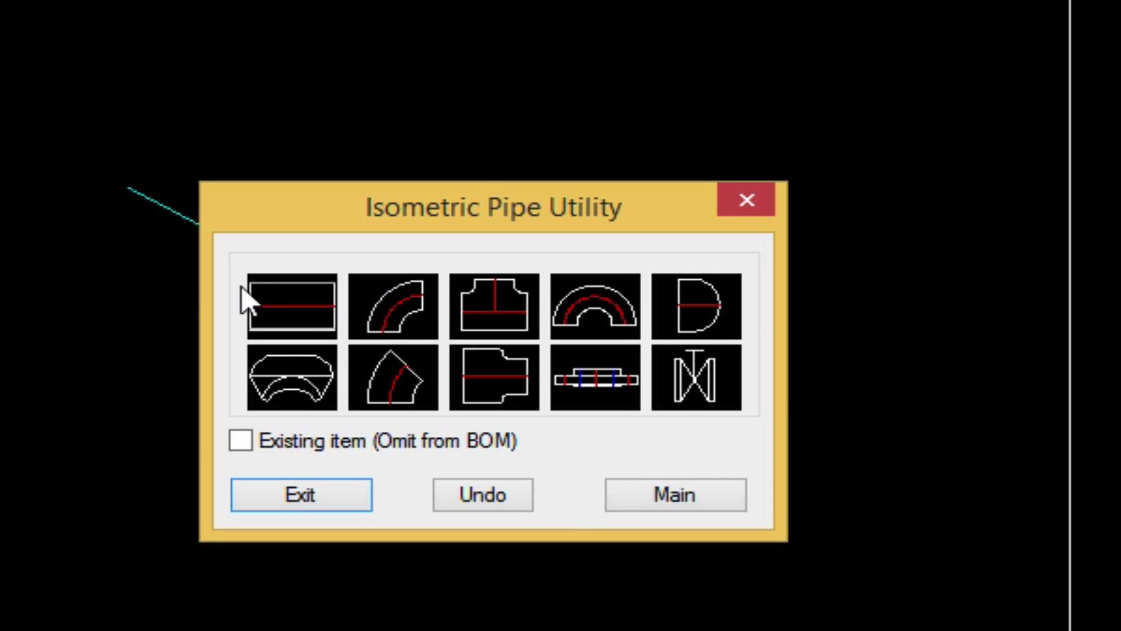
Draw a short straight pipe past the flanged valve and move the pipe utility window aside.
{"action": "left_click", "coordinate": [257, 300]}
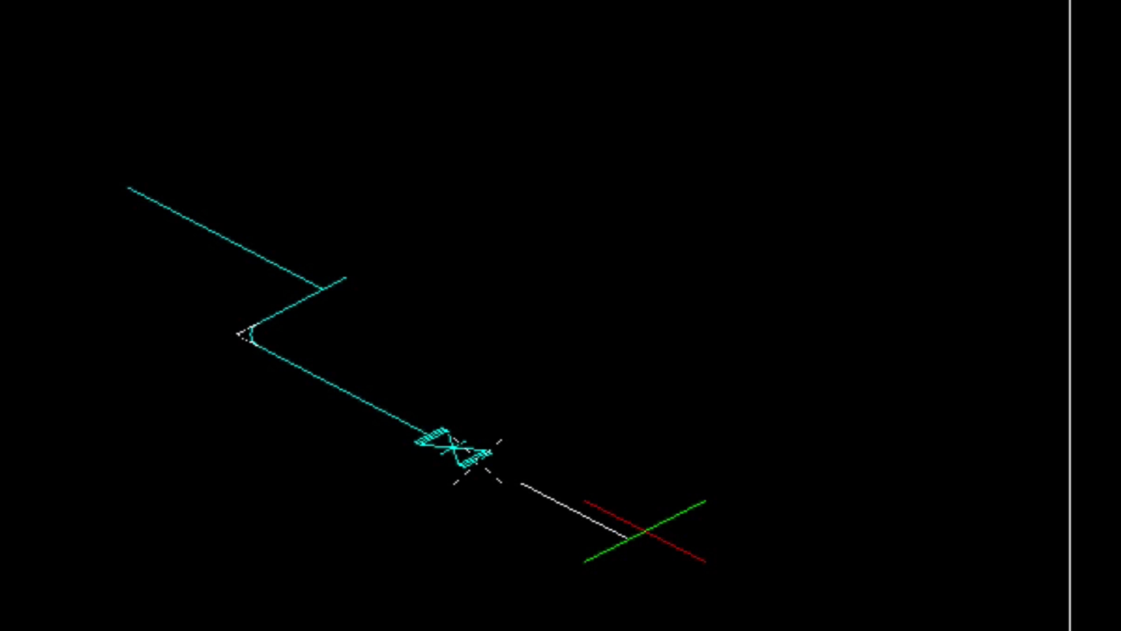
{"action": "left_click", "coordinate": [658, 526]}
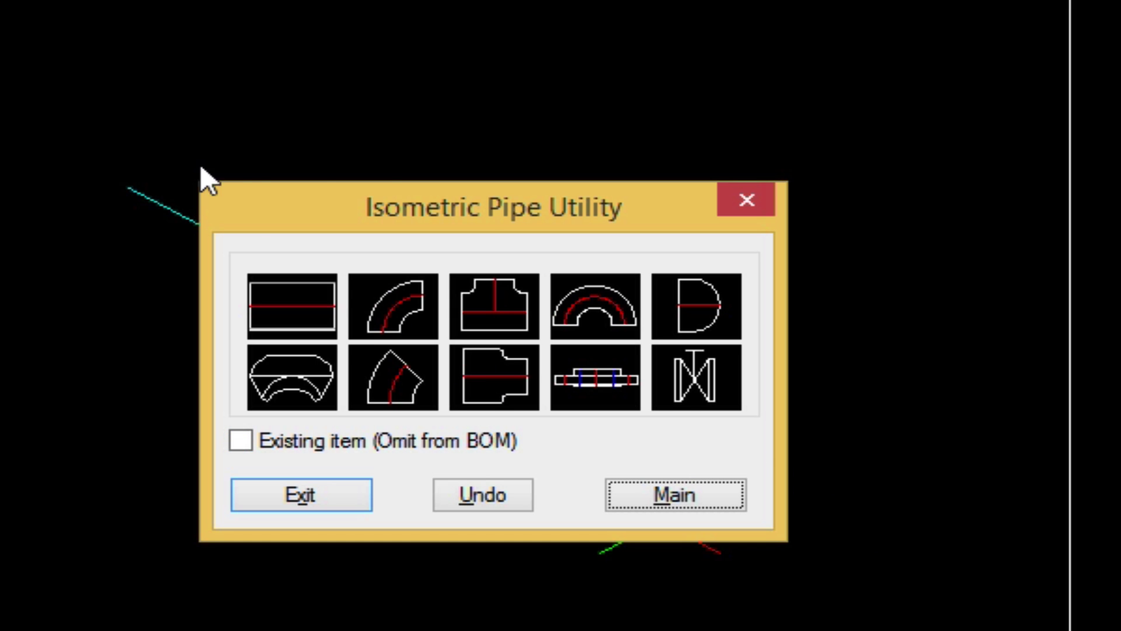
{"action": "mouse_move", "coordinate": [479, 201]}
{"action": "left_mouse_down"}
{"action": "mouse_move", "coordinate": [949, 191]}
{"action": "mouse_move", "coordinate": [1119, 161]}
{"action": "mouse_move", "coordinate": [1082, 158]}
{"action": "left_mouse_up"}
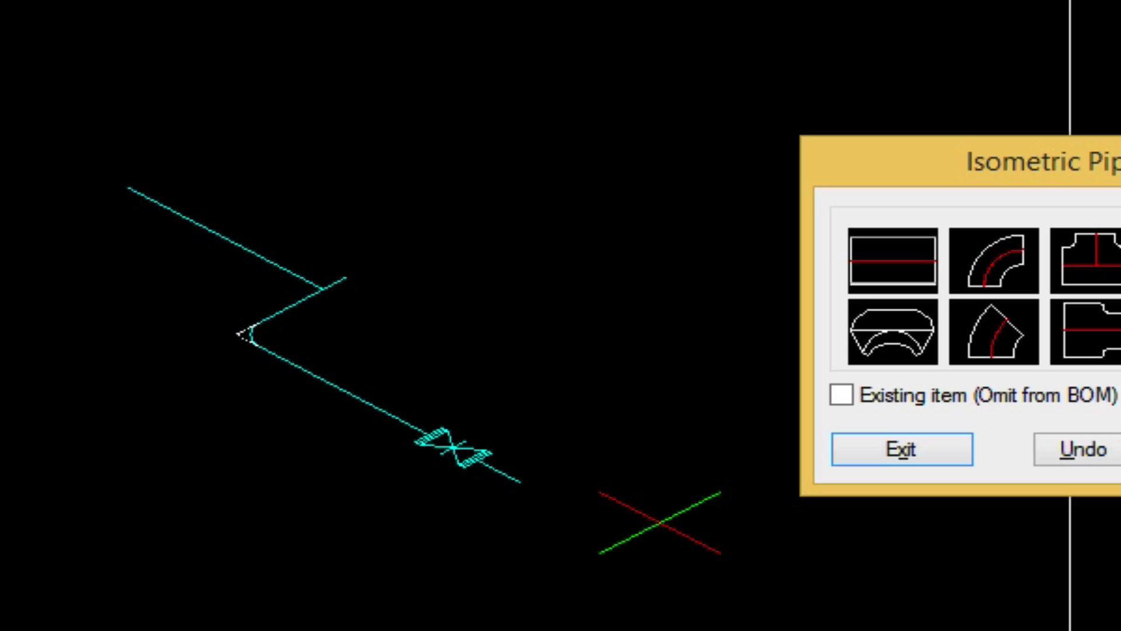
Set printing to Monochrome.ctb, fit-to-paper off, 1/4" = 1' scale and Limits as print area.
{"action": "left_click", "coordinate": [925, 443]}
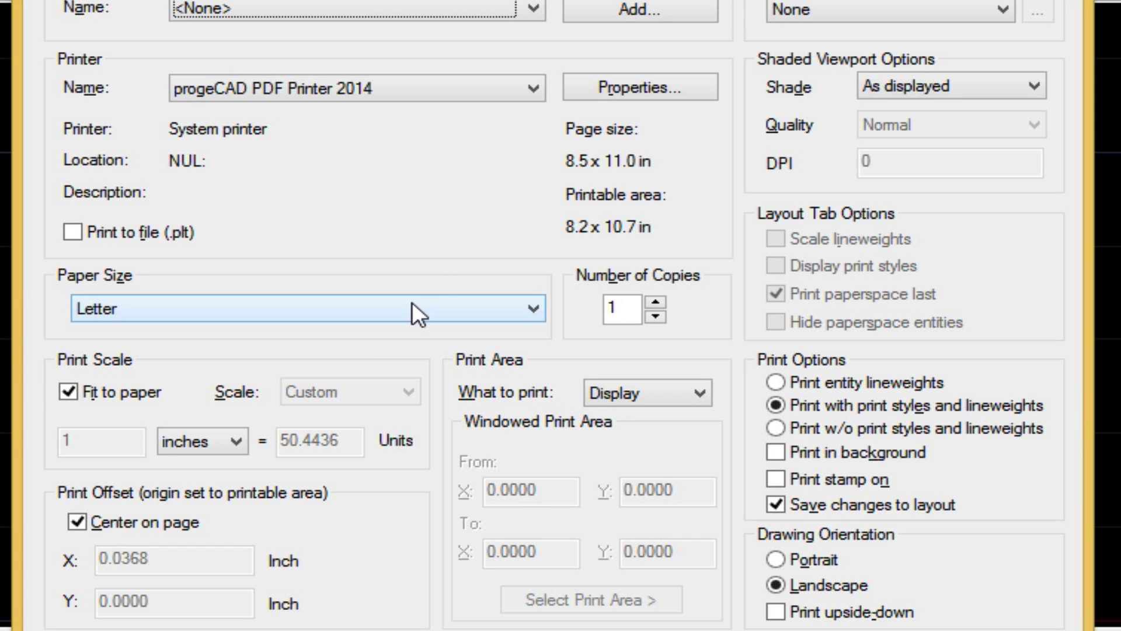
{"action": "left_click", "coordinate": [950, 11]}
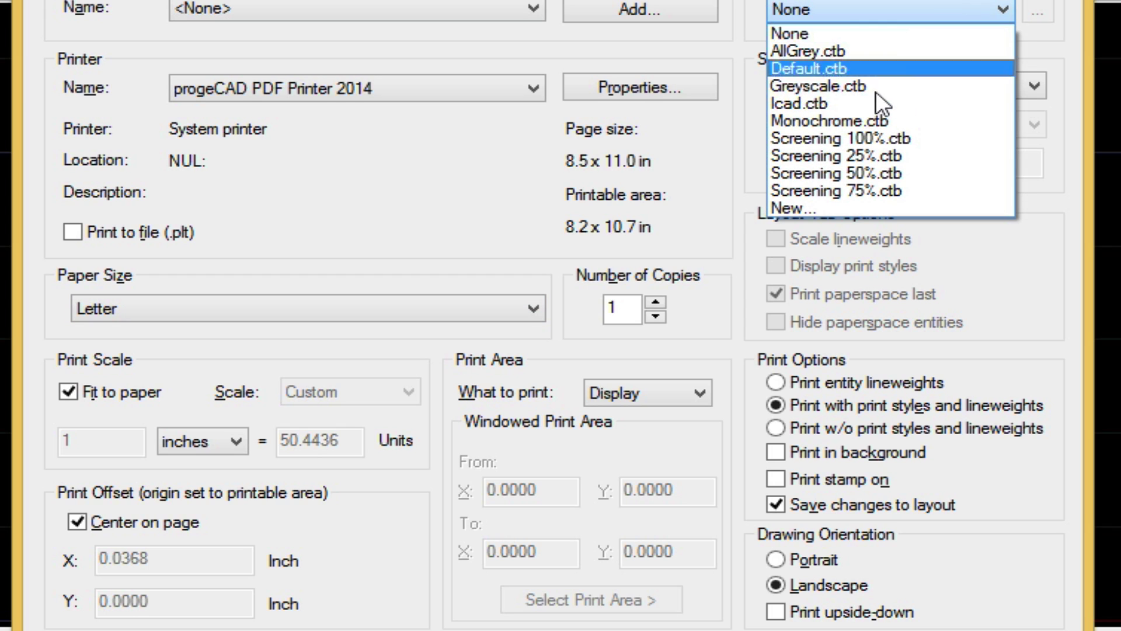
{"action": "left_click", "coordinate": [835, 120]}
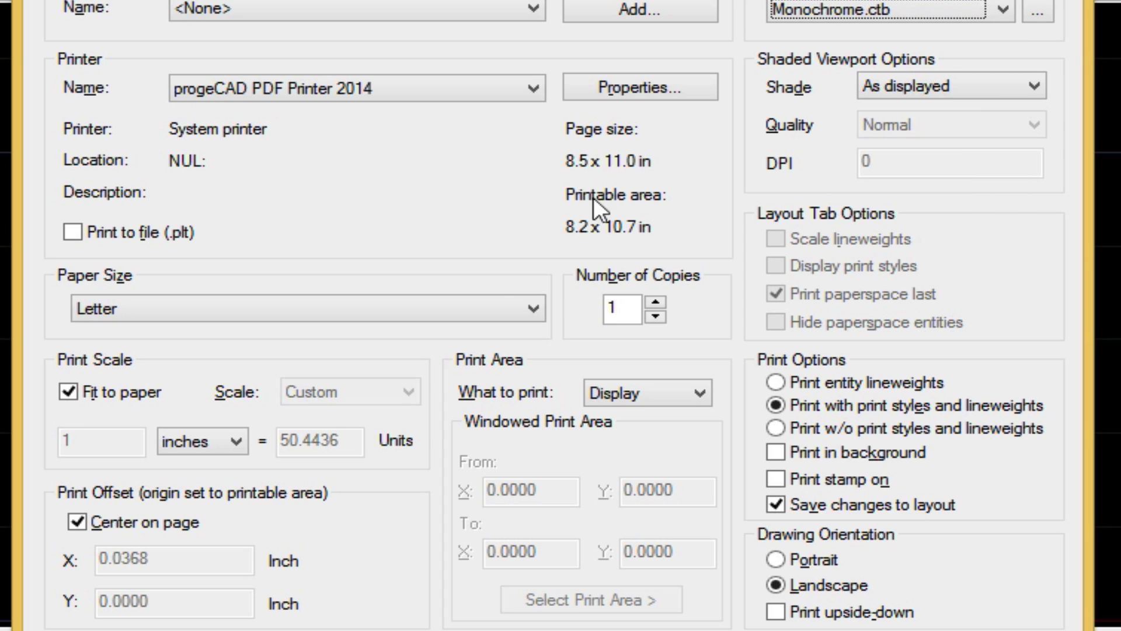
{"action": "left_click", "coordinate": [64, 387]}
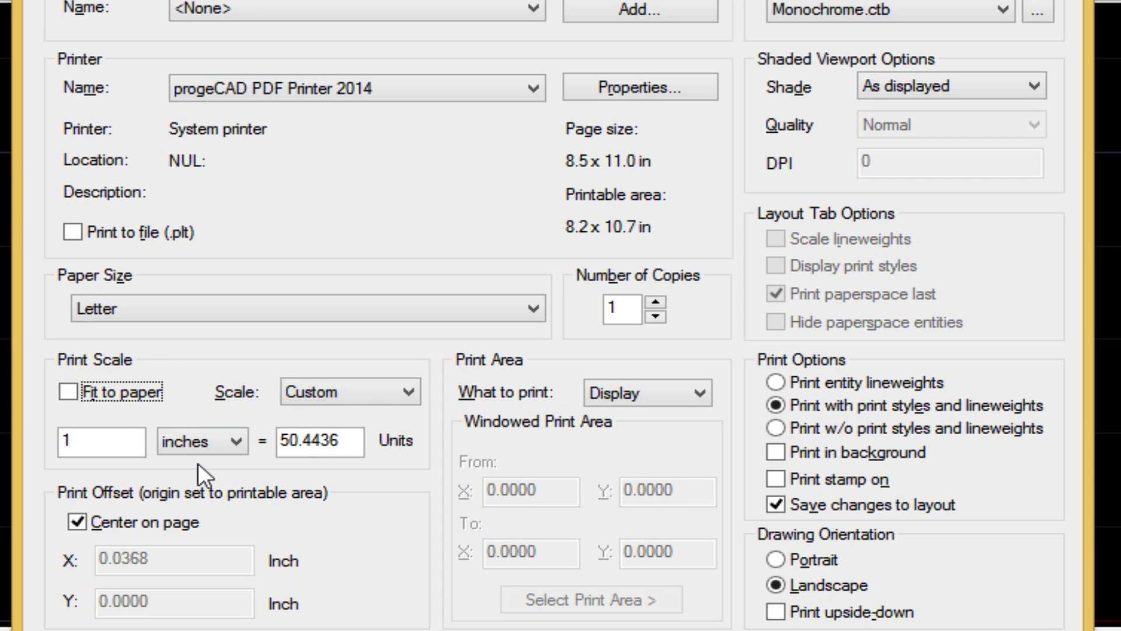
{"action": "left_click", "coordinate": [369, 392]}
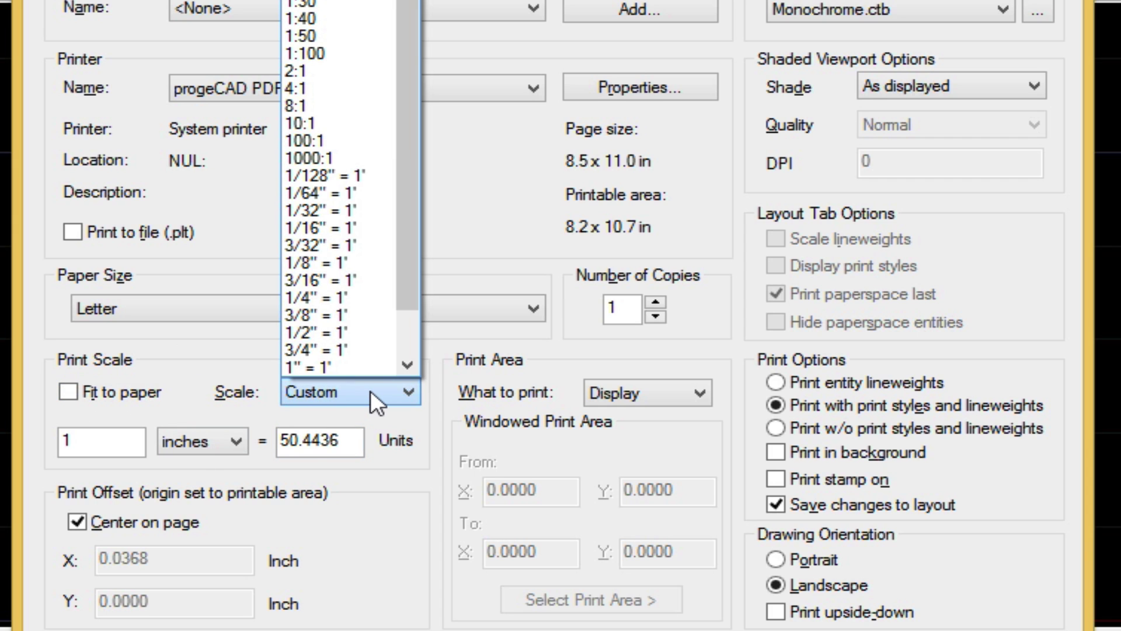
{"action": "left_click", "coordinate": [359, 298]}
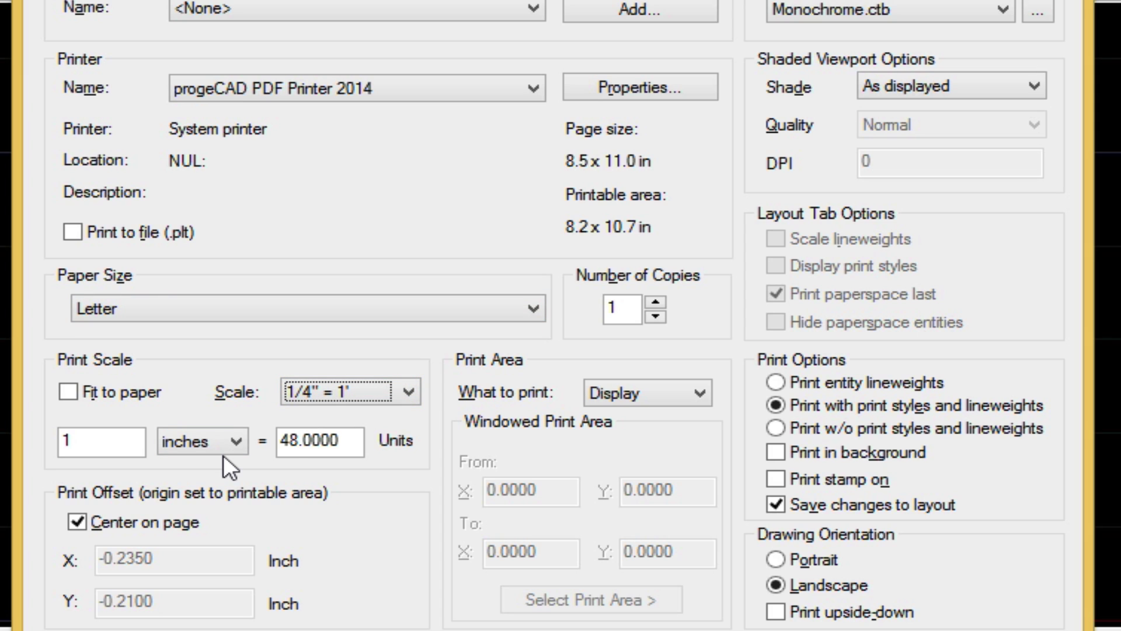
{"action": "left_click", "coordinate": [607, 393]}
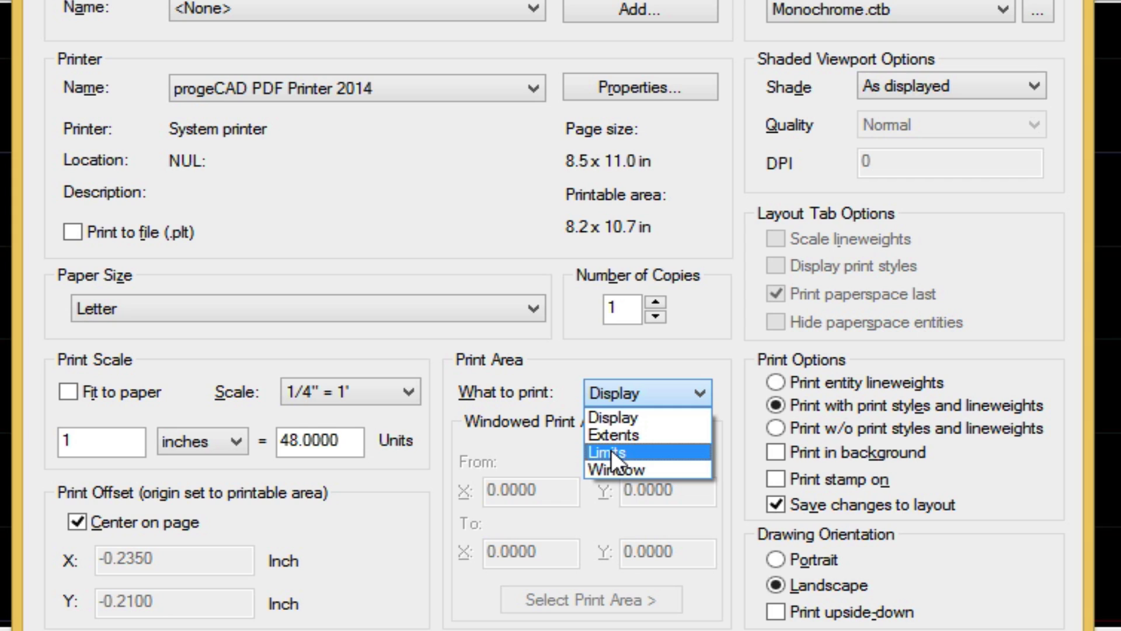
{"action": "left_click", "coordinate": [611, 453]}
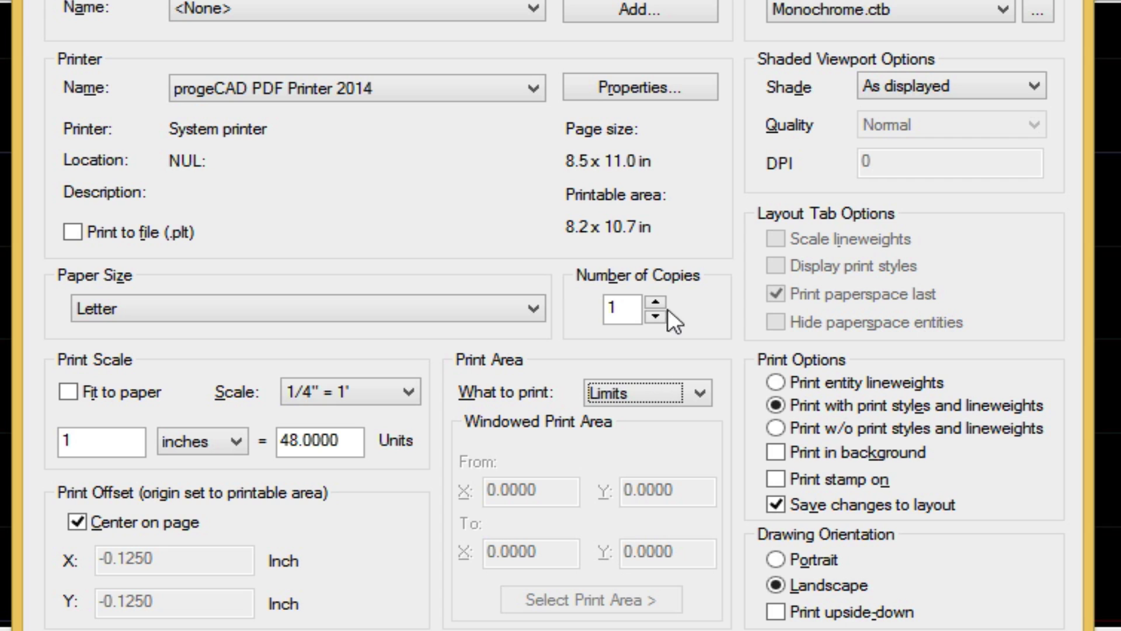
Add a new page setup named 'Setup14' holding the current print settings.
{"action": "left_click", "coordinate": [670, 13]}
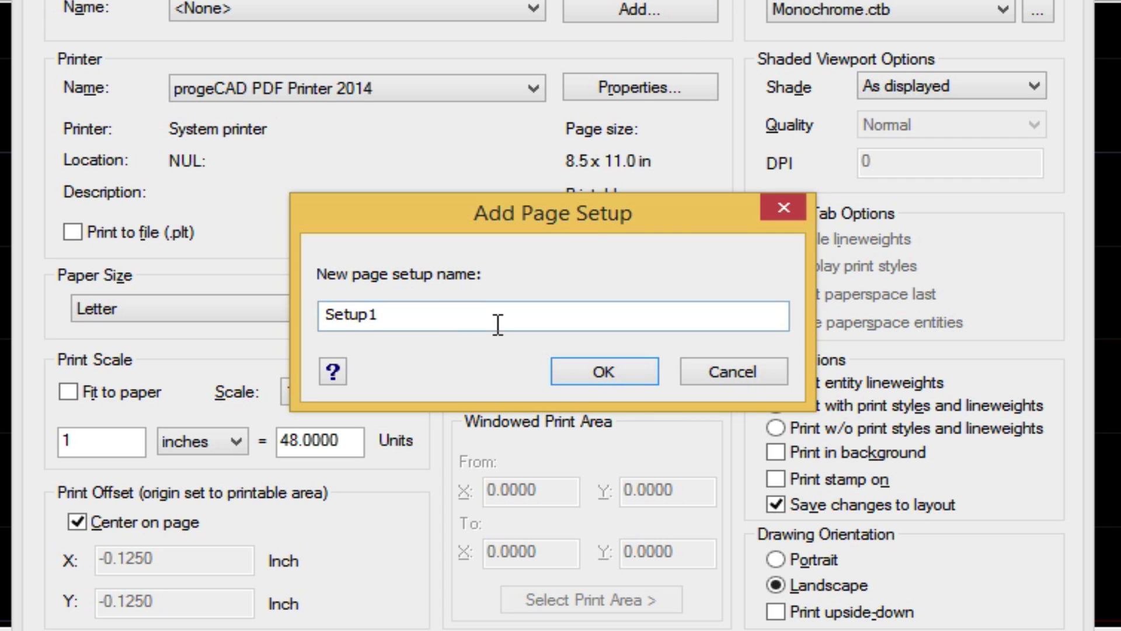
{"action": "left_click", "coordinate": [410, 317]}
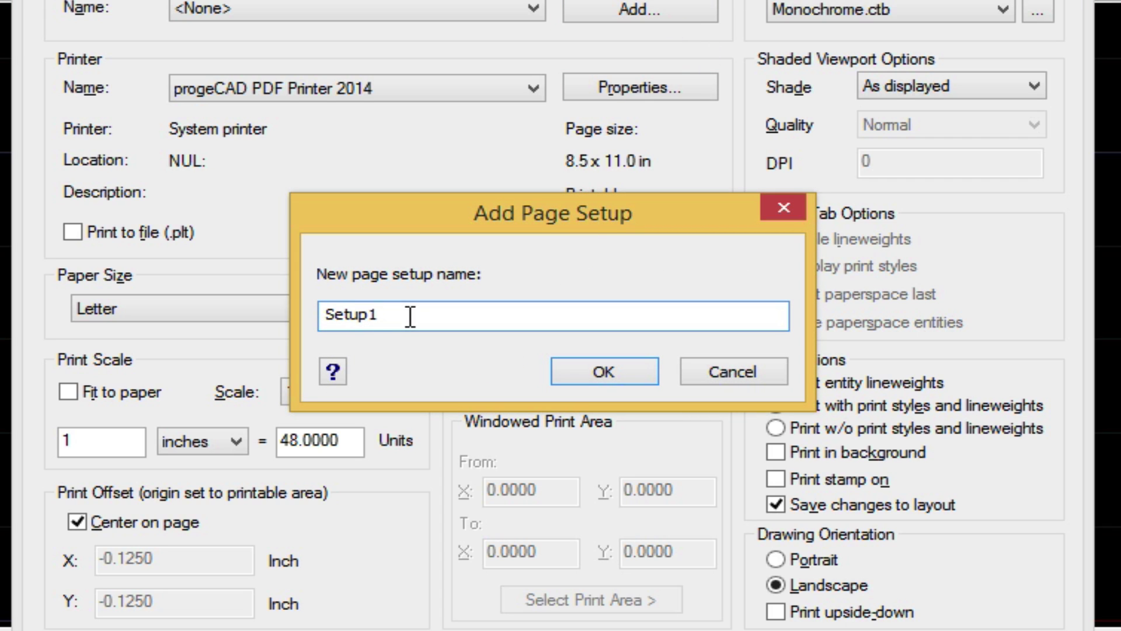
{"action": "type", "text": "4"}
{"action": "left_click", "coordinate": [618, 372]}
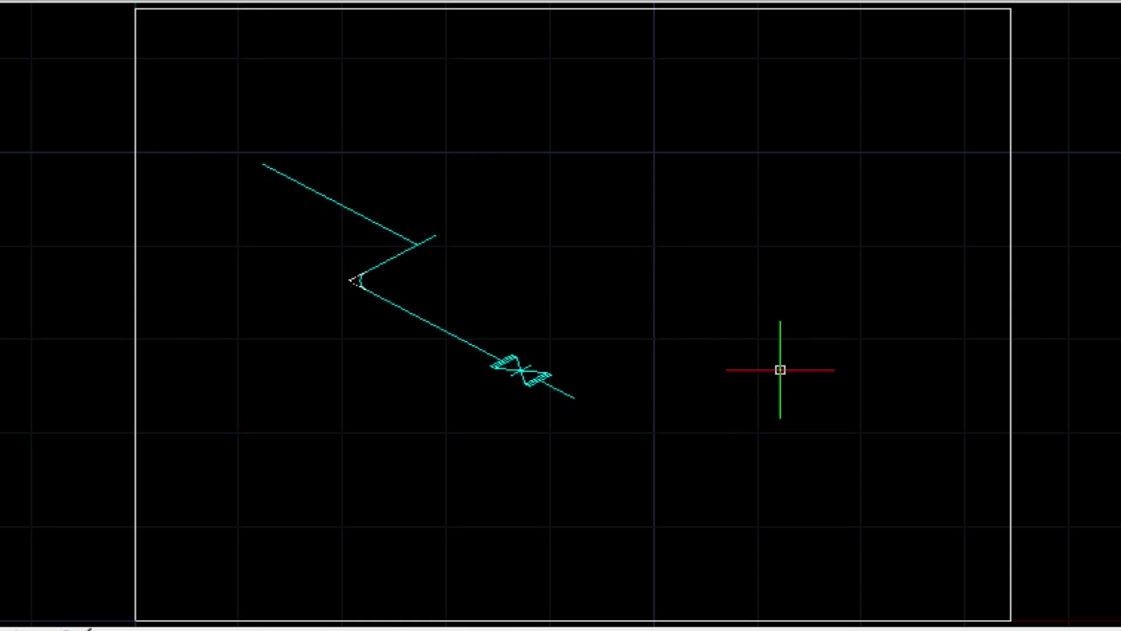
{"action": "scroll", "coordinate": [819, 342], "scroll_direction": "down", "scroll_amount": 1}
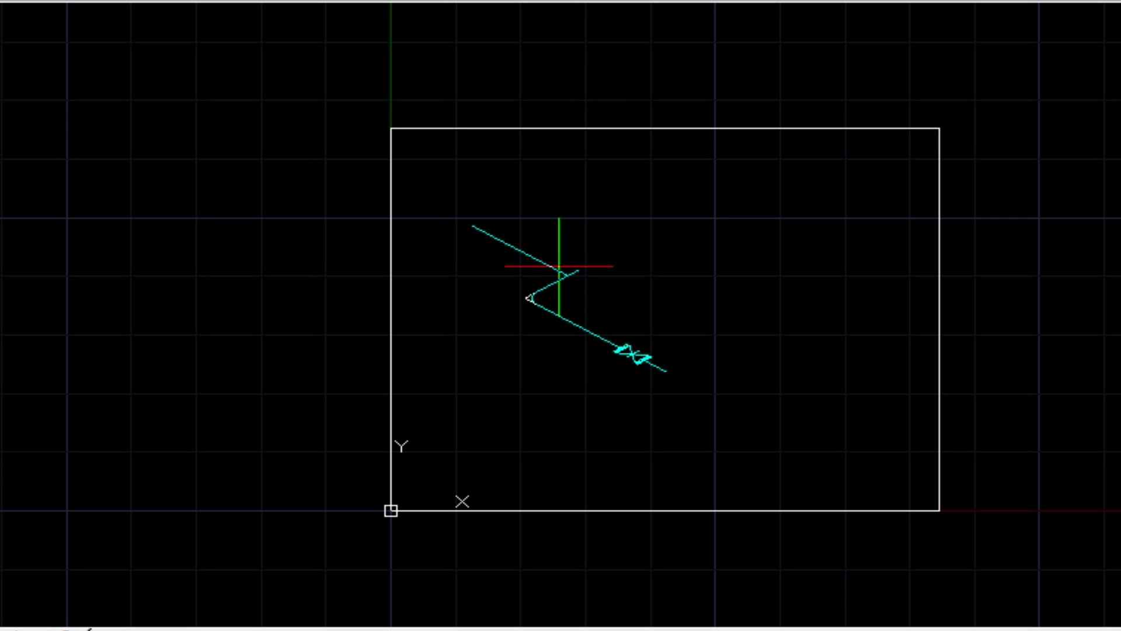
Zoom in and dimension the upper pipe leg from its end to the bend as 9'-6 3/8".
{"action": "key", "text": "z"}
{"action": "key", "text": "Return"}
{"action": "left_click", "coordinate": [367, 155]}
{"action": "left_click", "coordinate": [896, 549]}
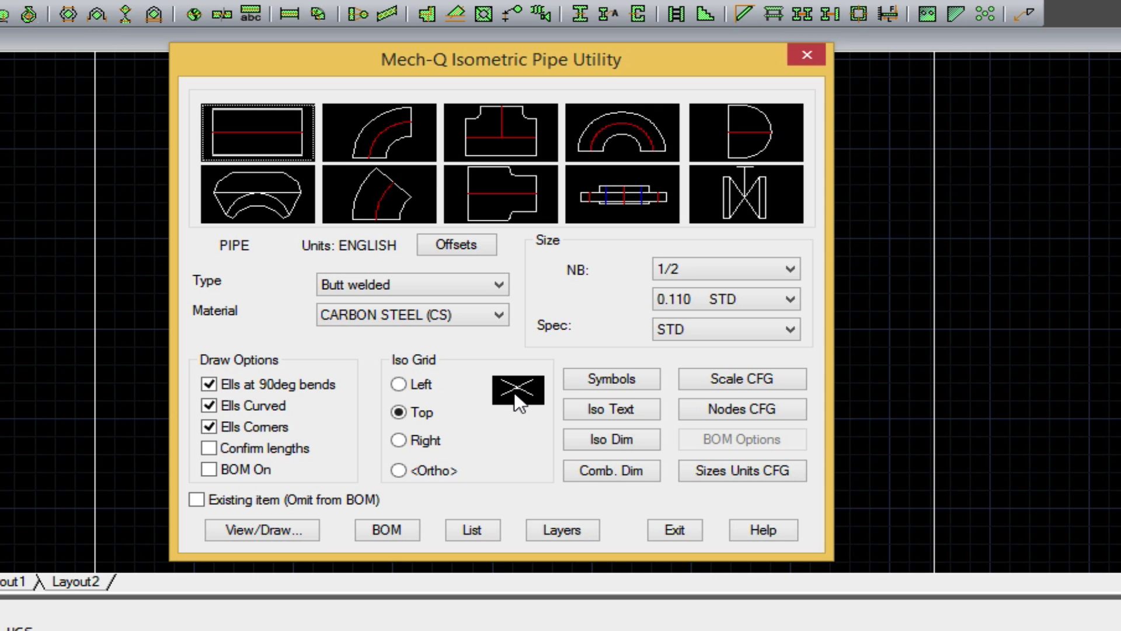
{"action": "left_click", "coordinate": [613, 438]}
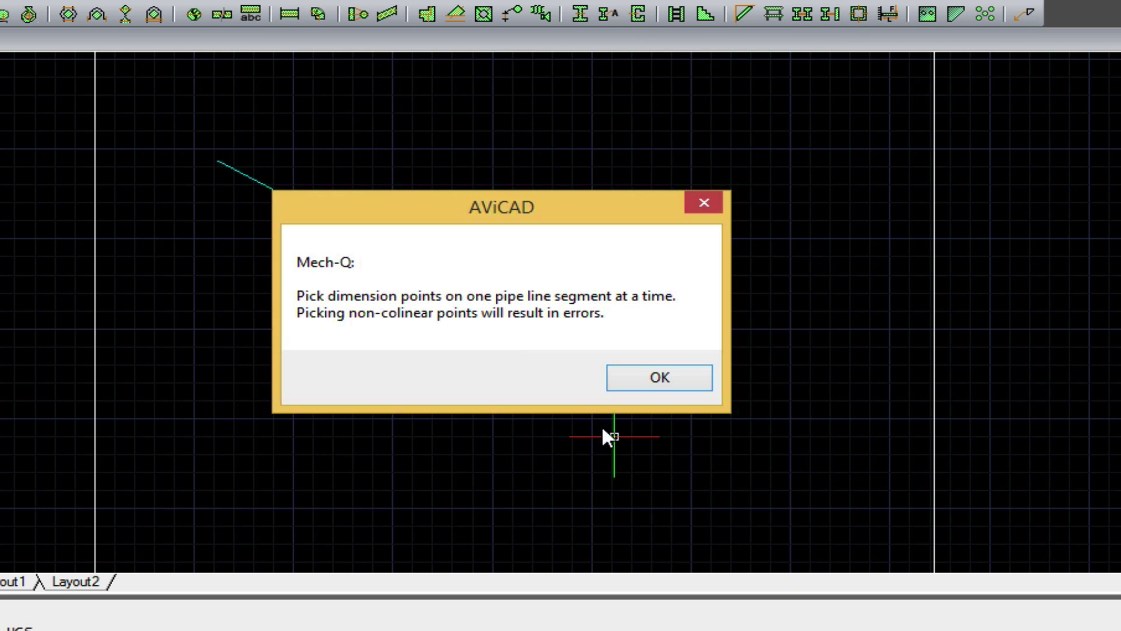
{"action": "left_click", "coordinate": [678, 384]}
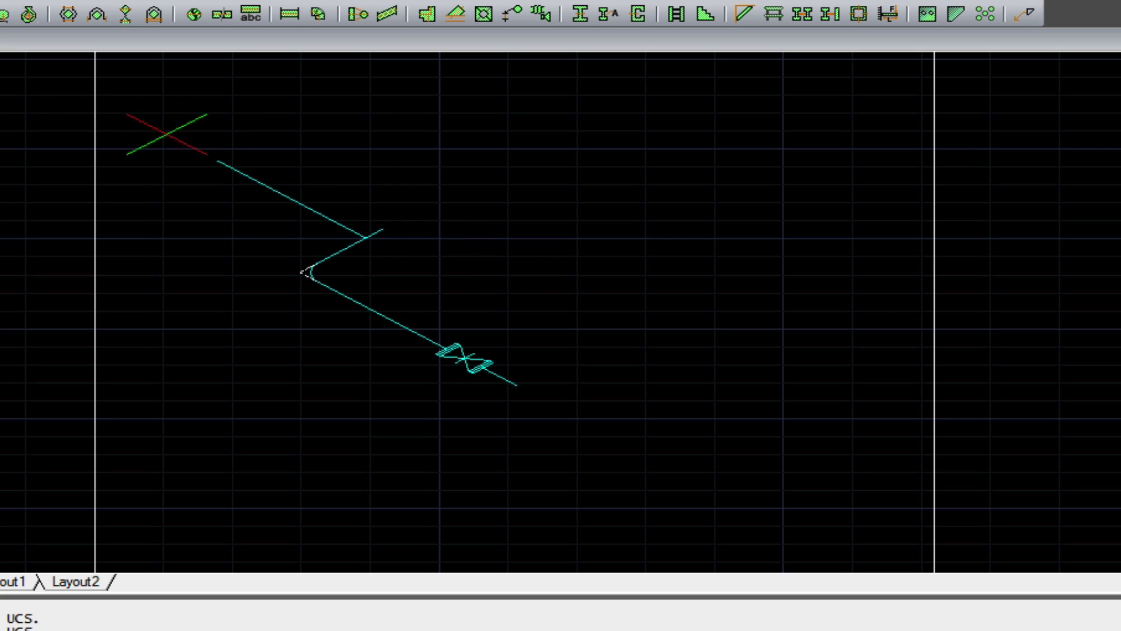
{"action": "left_click", "coordinate": [217, 160]}
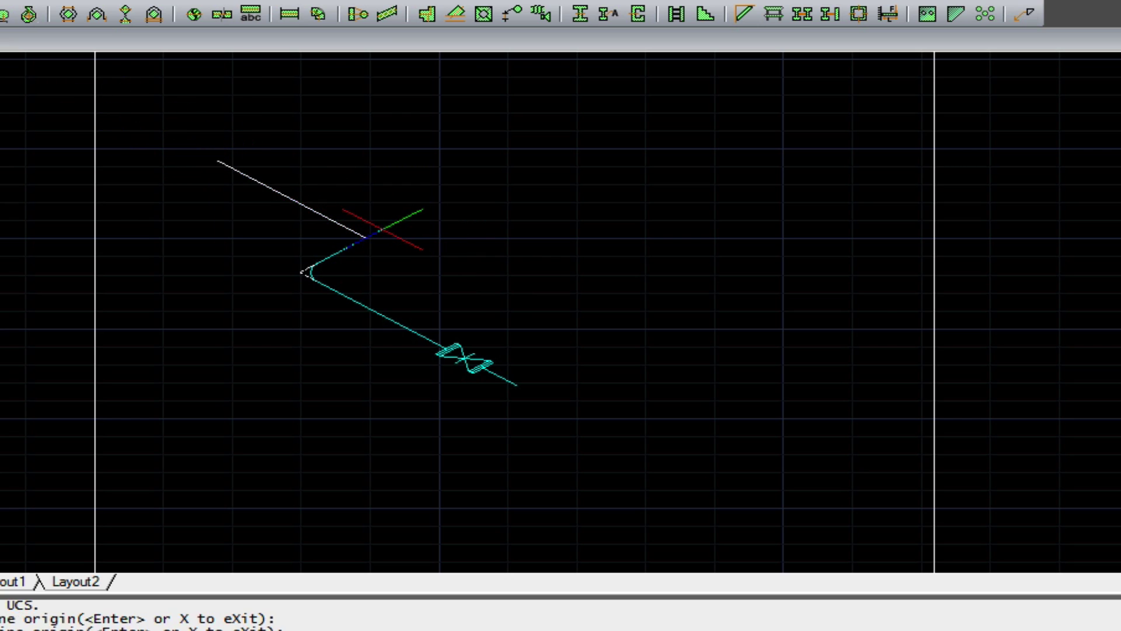
{"action": "left_click", "coordinate": [382, 228]}
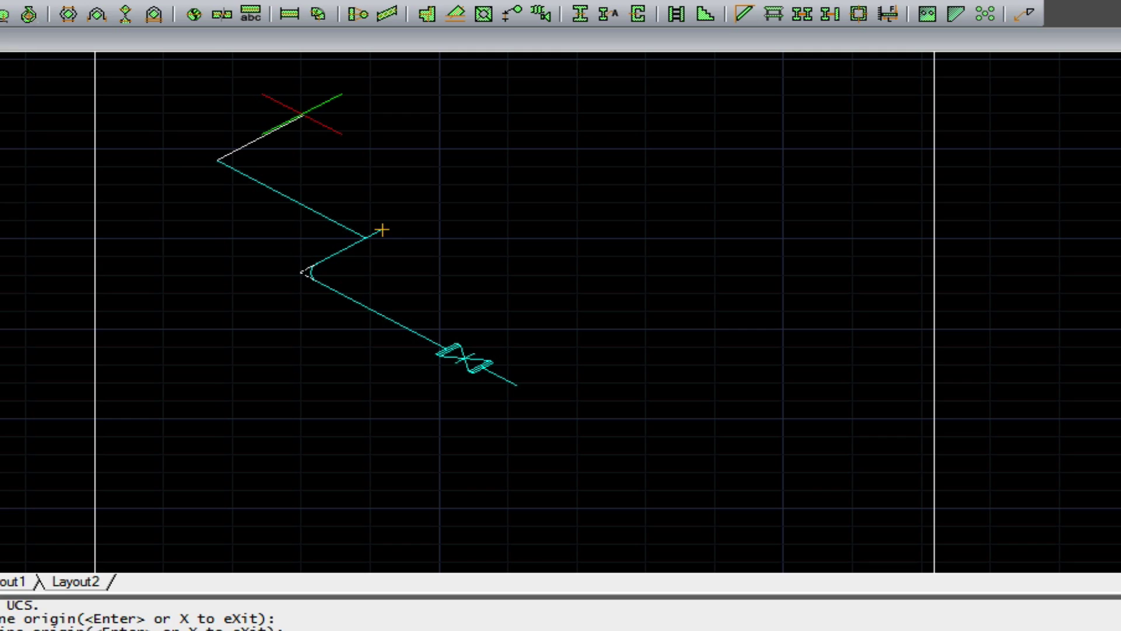
{"action": "key", "text": "Return"}
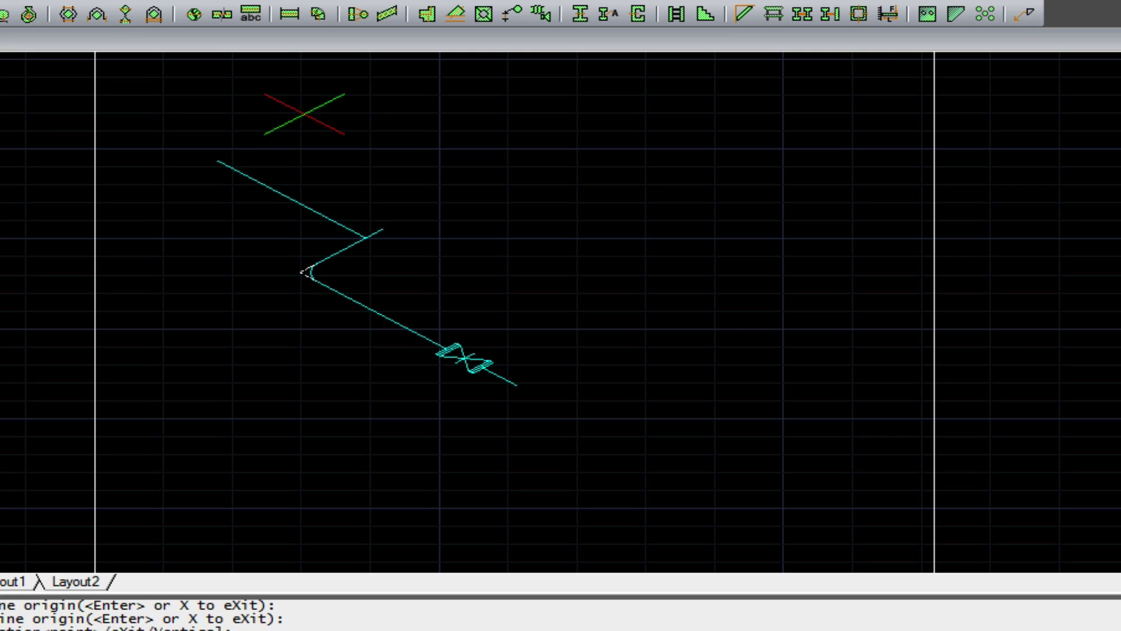
{"action": "left_click", "coordinate": [303, 114]}
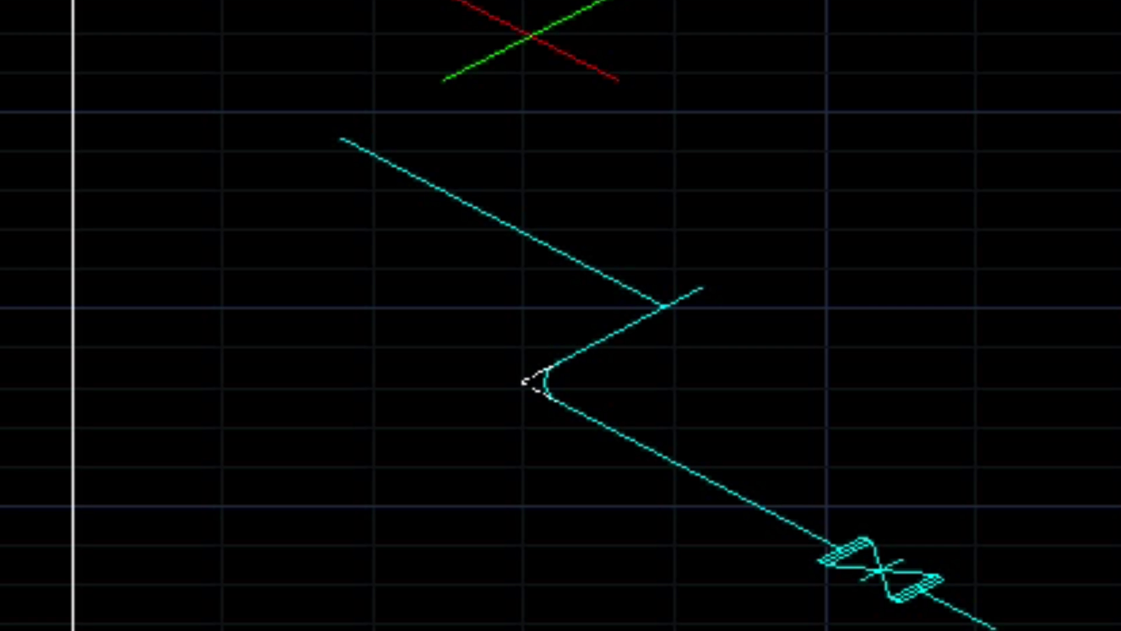
{"action": "key", "text": "Return"}
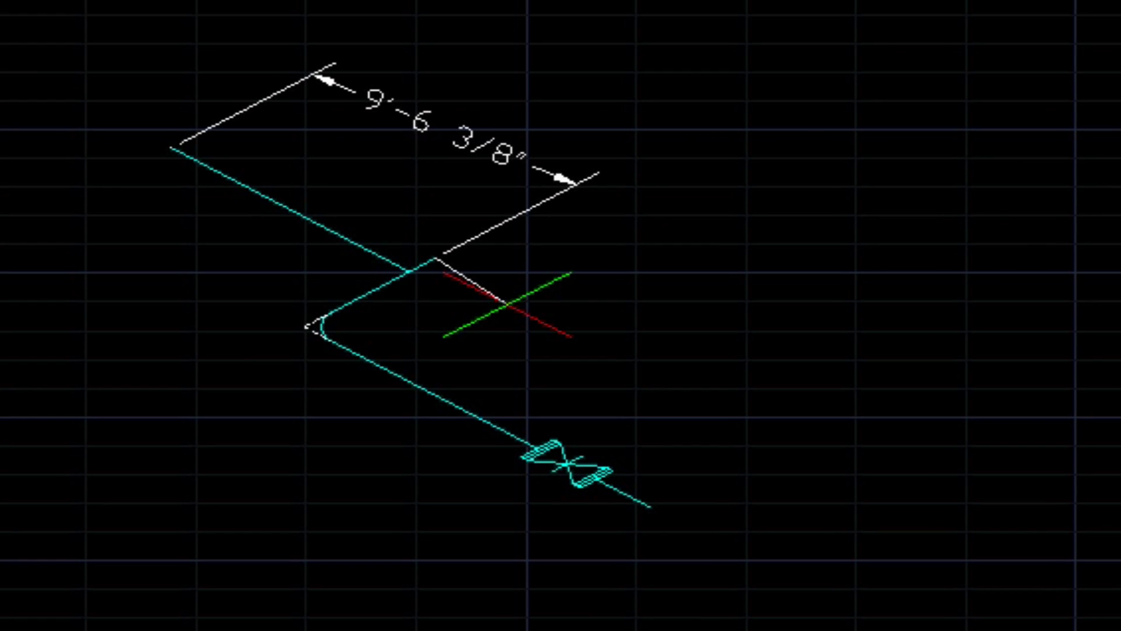
Create a vertical iso text label reading 'test' with the pipe utility.
{"action": "left_click", "coordinate": [507, 305]}
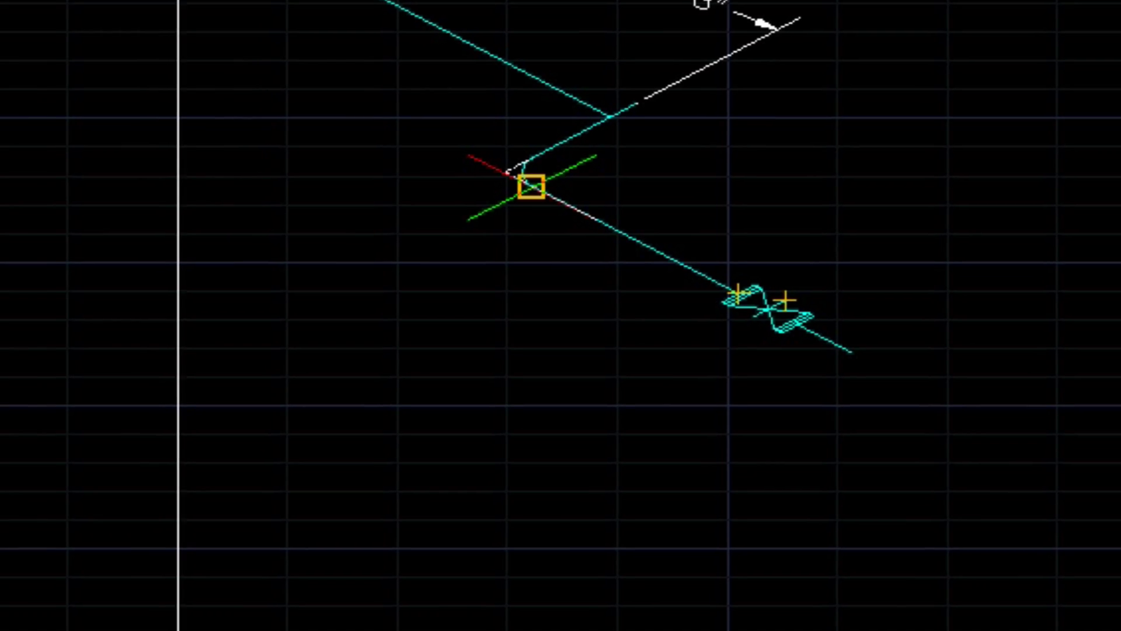
{"action": "left_click", "coordinate": [844, 219]}
{"action": "left_click", "coordinate": [827, 225]}
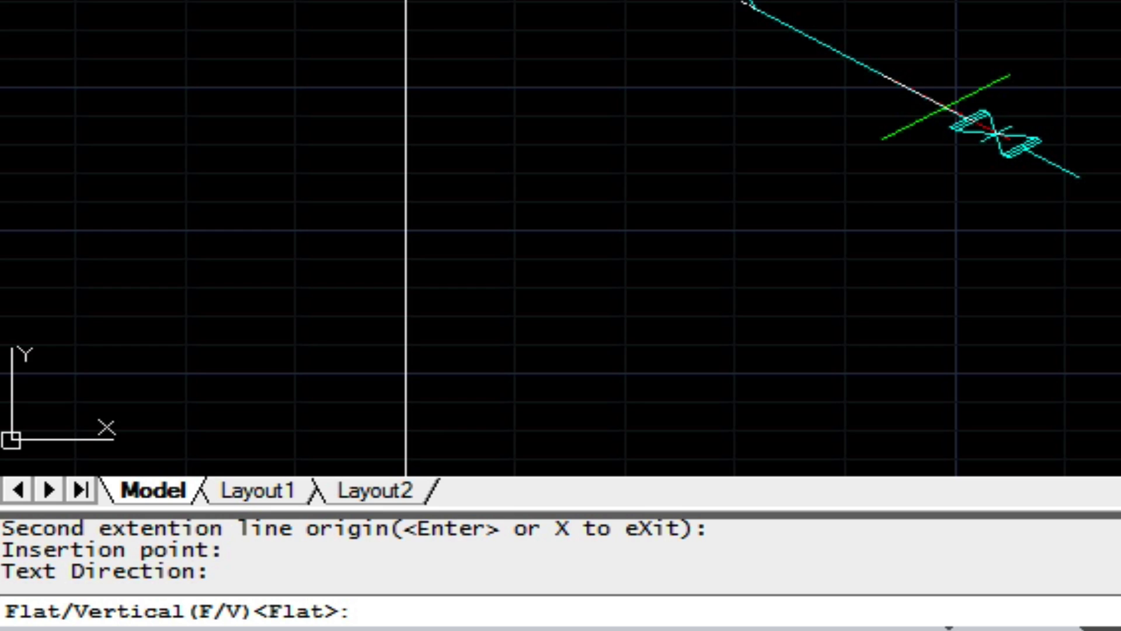
{"action": "type", "text": "v"}
{"action": "key", "text": "Return"}
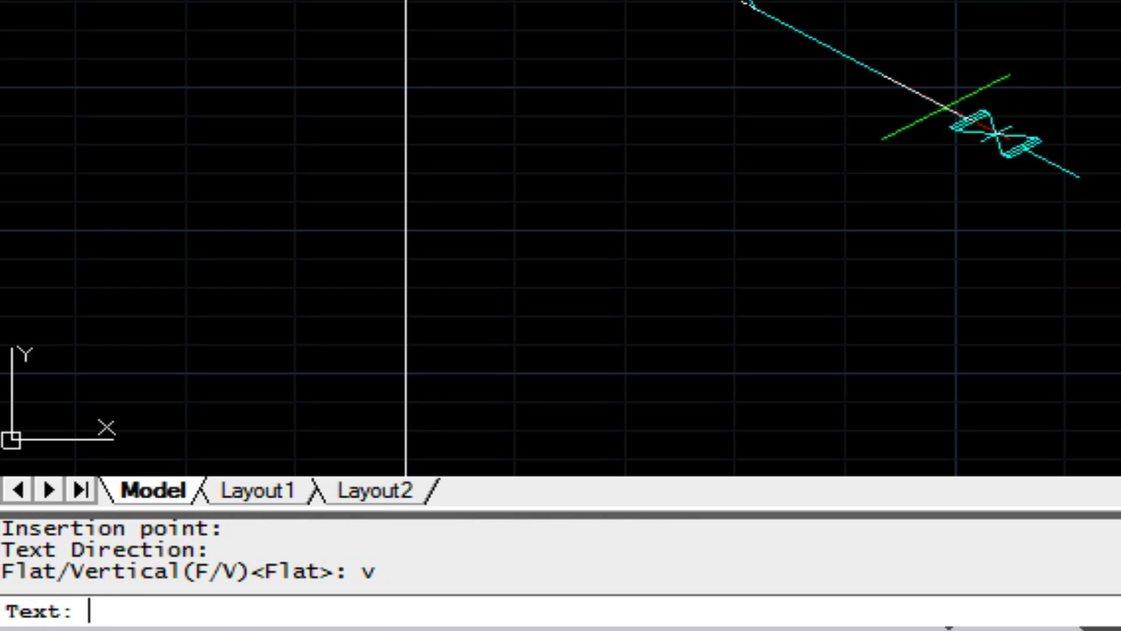
{"action": "type", "text": "test"}
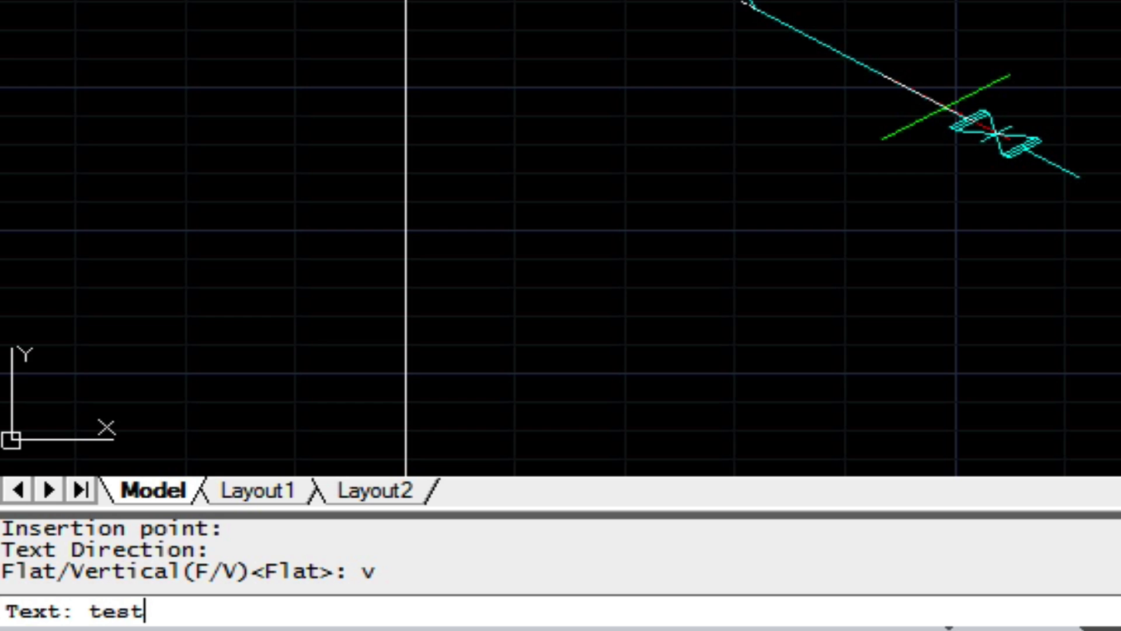
{"action": "key", "text": "Return"}
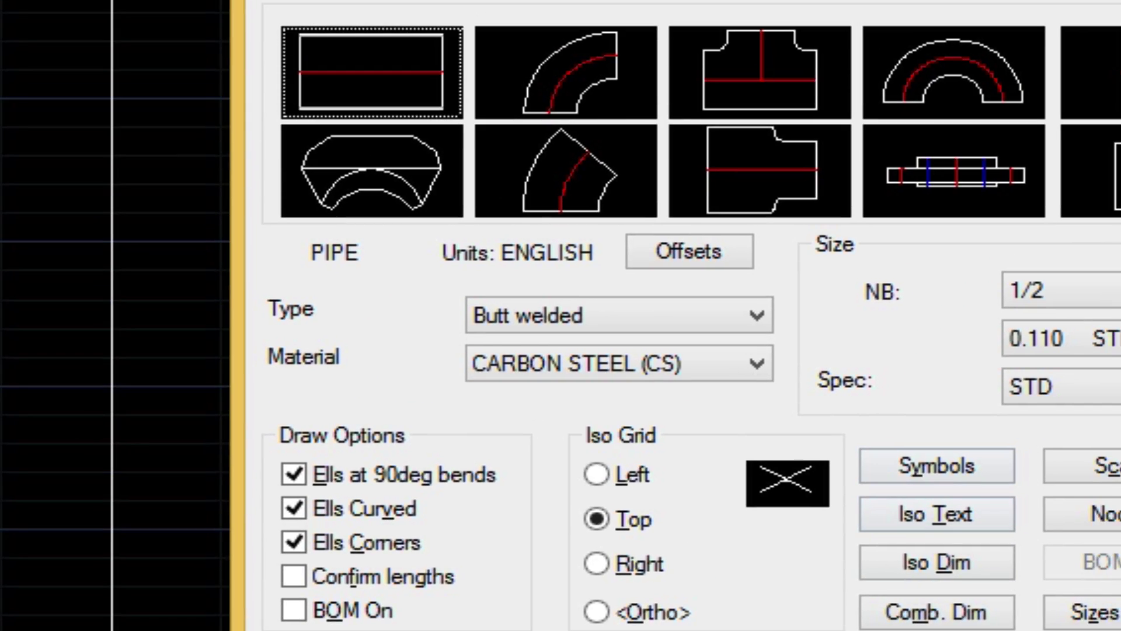
{"action": "key", "text": "Return"}
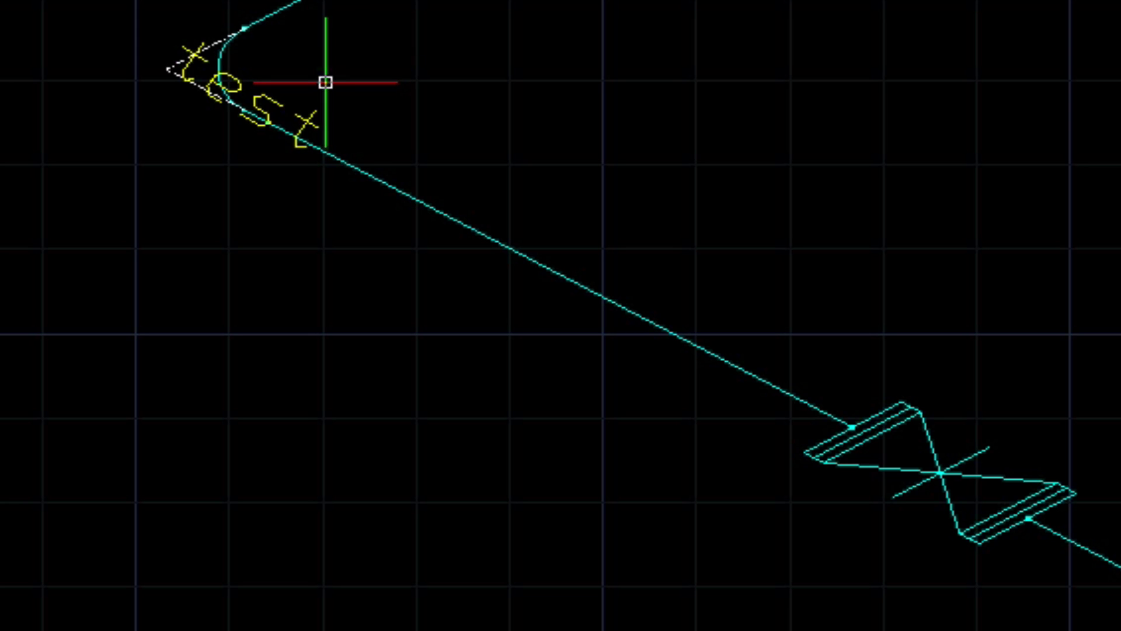
Move the 'test' label to lie along the lower pipe leading into the valve.
{"action": "left_click", "coordinate": [277, 95]}
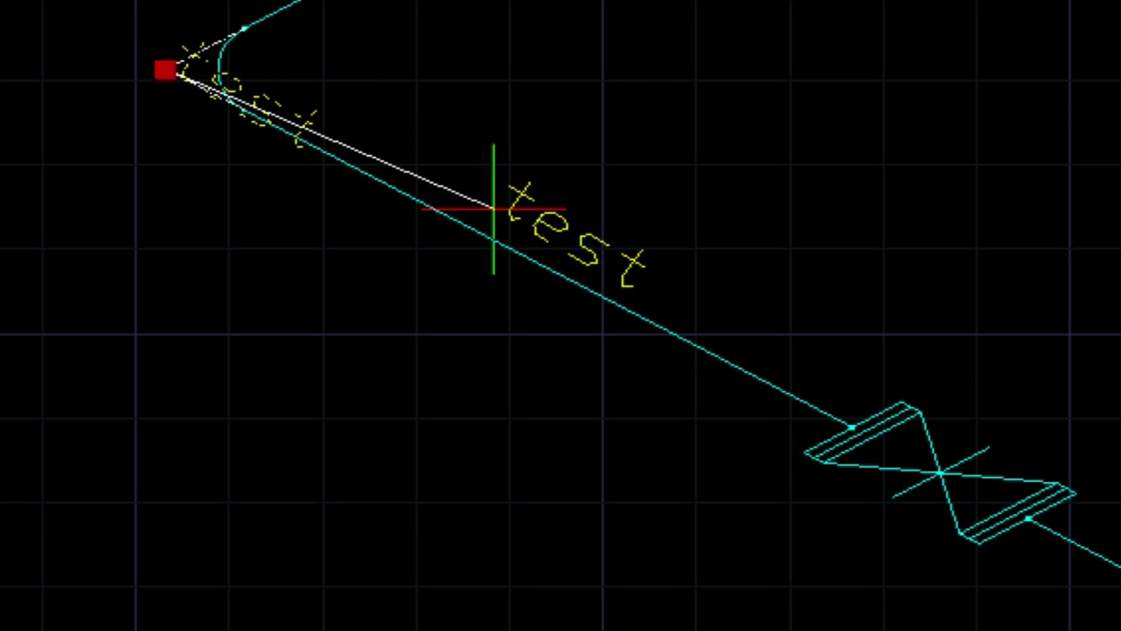
{"action": "left_click", "coordinate": [496, 206]}
{"action": "scroll", "coordinate": [499, 130], "scroll_direction": "up", "scroll_amount": 2}
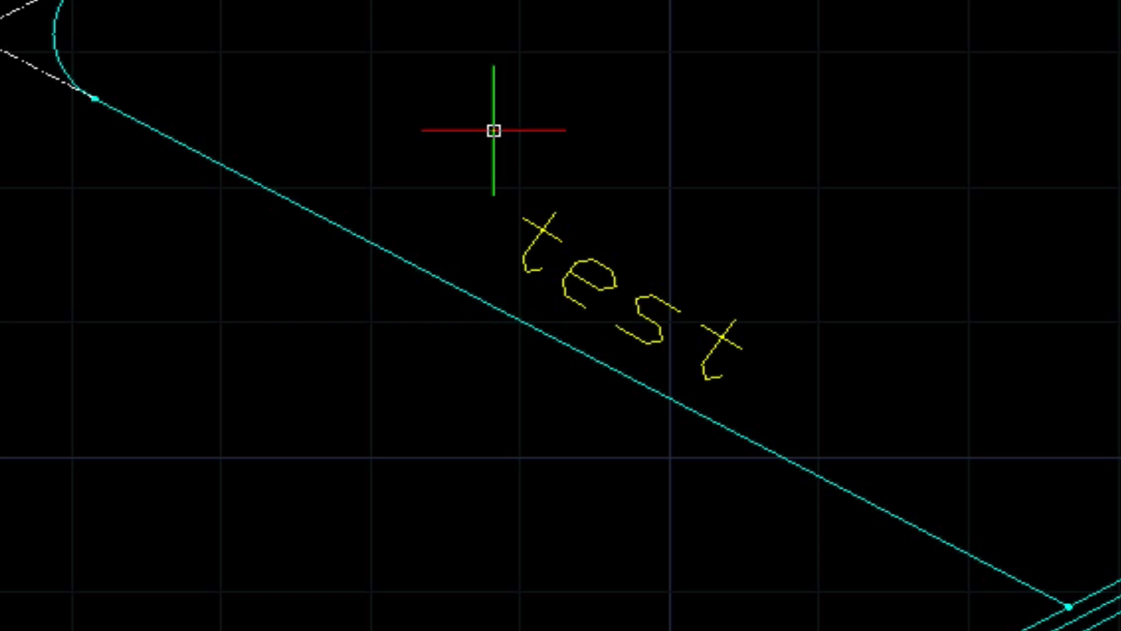
{"action": "scroll", "coordinate": [494, 130], "scroll_direction": "down", "scroll_amount": 4}
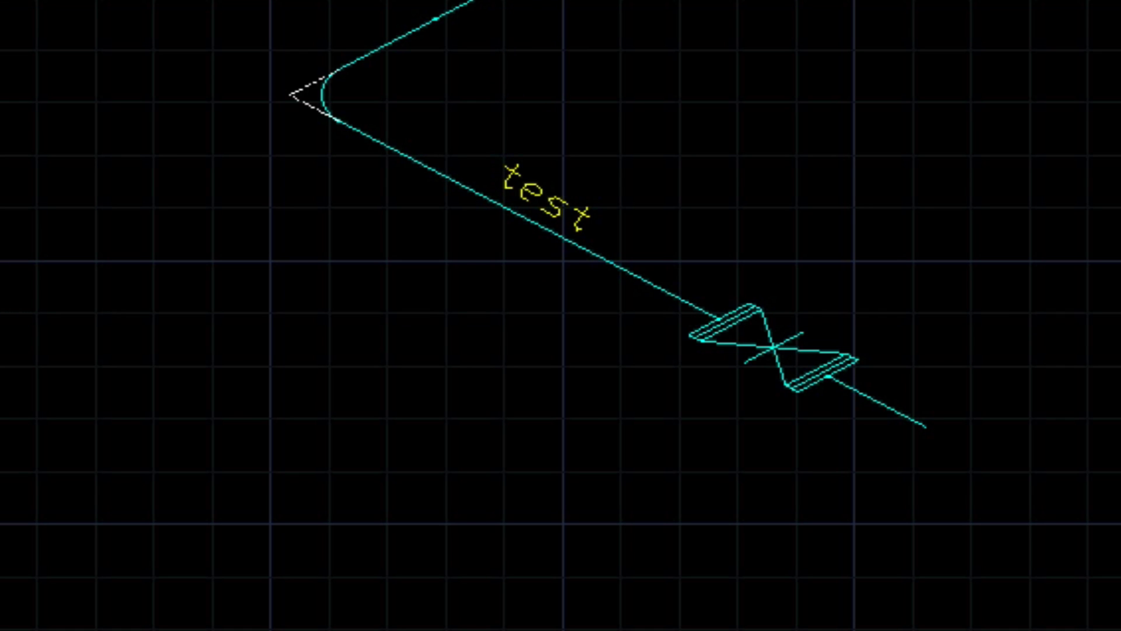
Place a second 'test' label at the upper pipe end and move it alongside that segment.
{"action": "key", "text": "ctrl+1"}
{"action": "key", "text": "ctrl+1"}
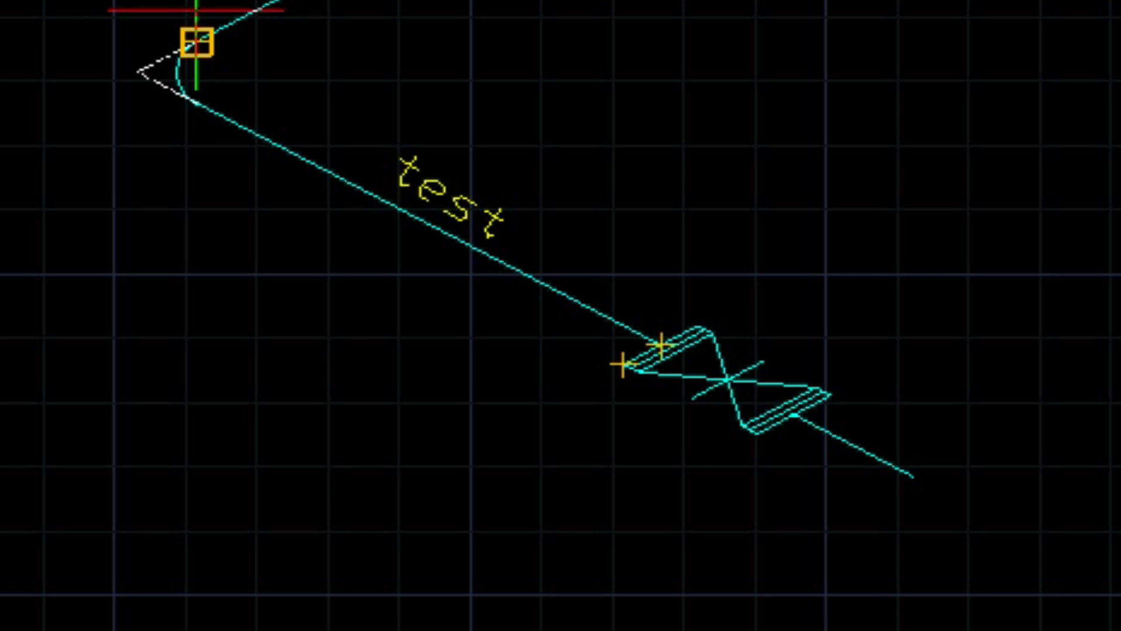
{"action": "left_click", "coordinate": [197, 42]}
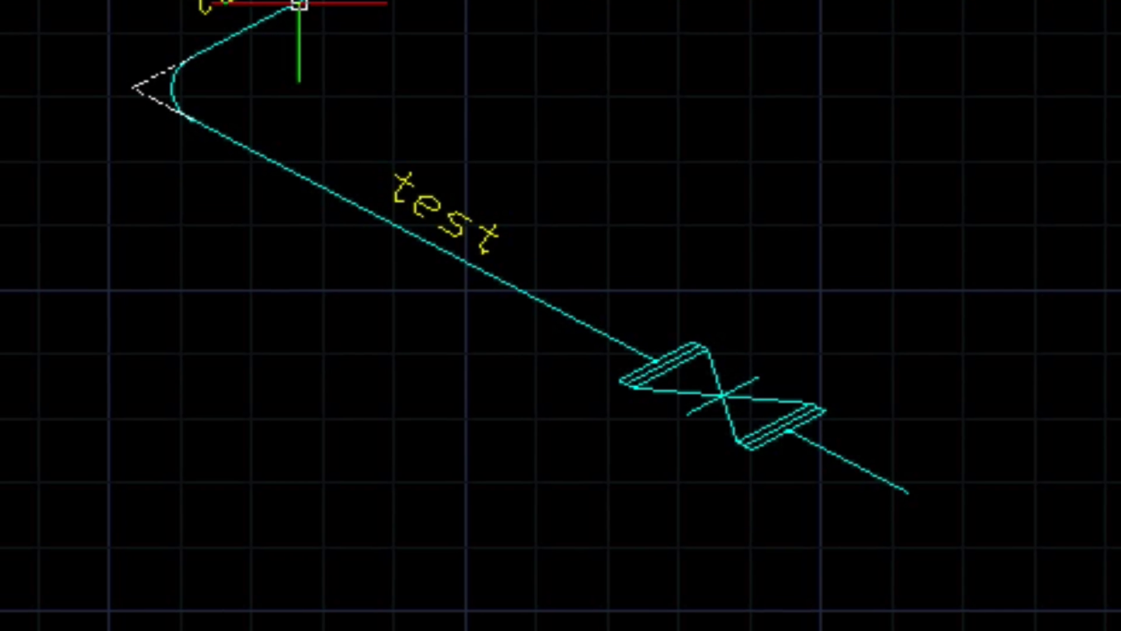
{"action": "left_click", "coordinate": [216, 70]}
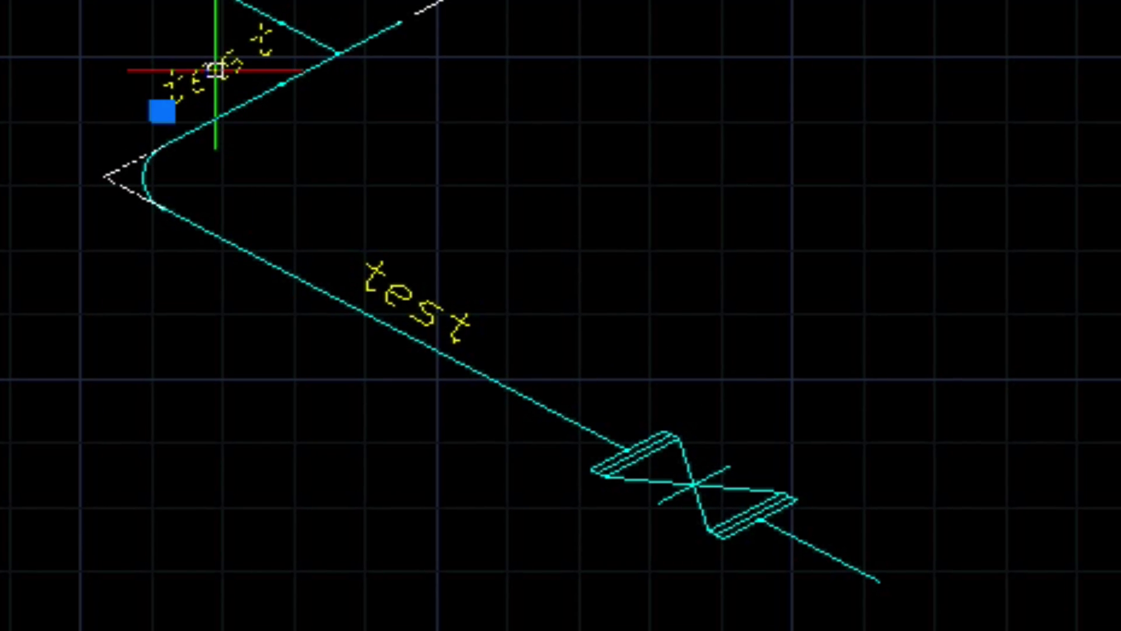
{"action": "key", "text": "m"}
{"action": "key", "text": "space"}
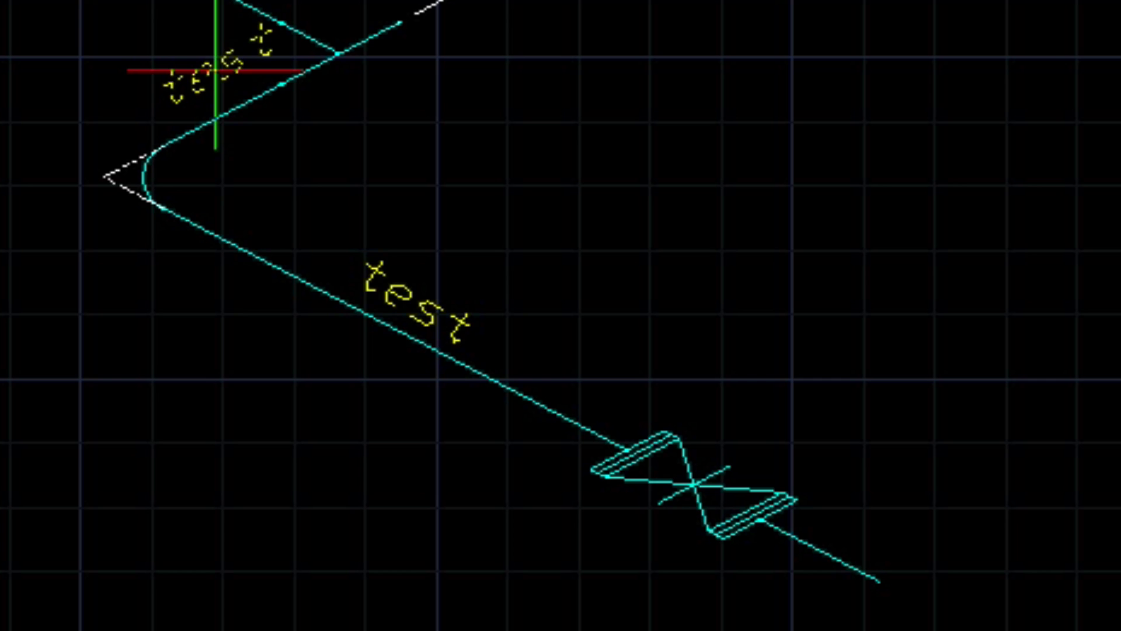
{"action": "left_click", "coordinate": [188, 79]}
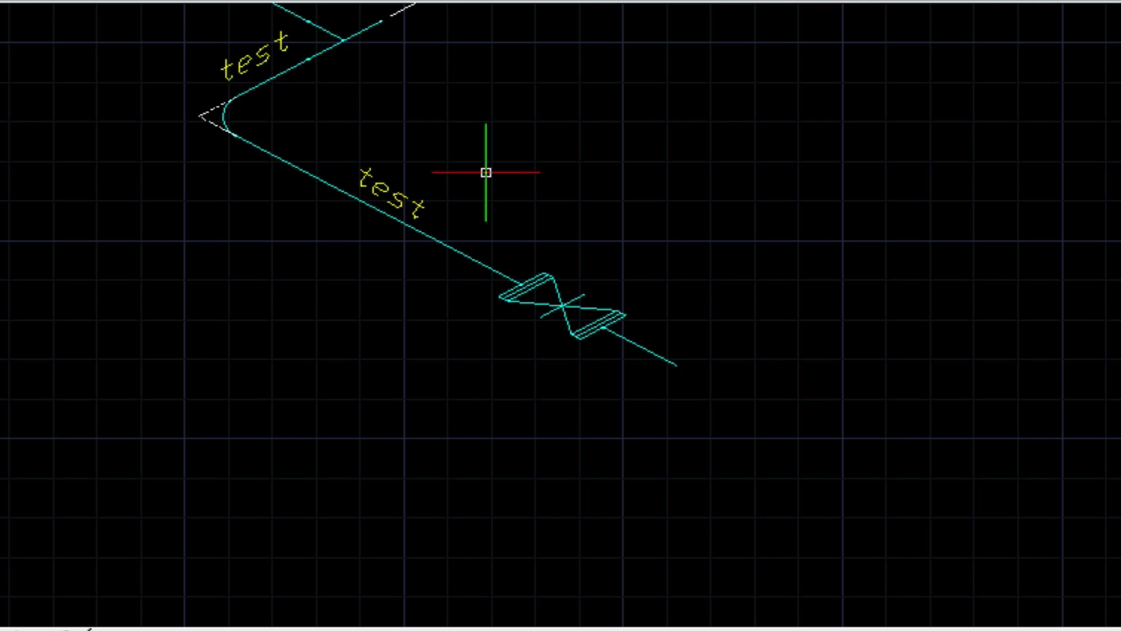
Run PLOT and apply the saved Setup14 page setup.
{"action": "type", "text": "plo"}
{"action": "key", "text": "Return"}
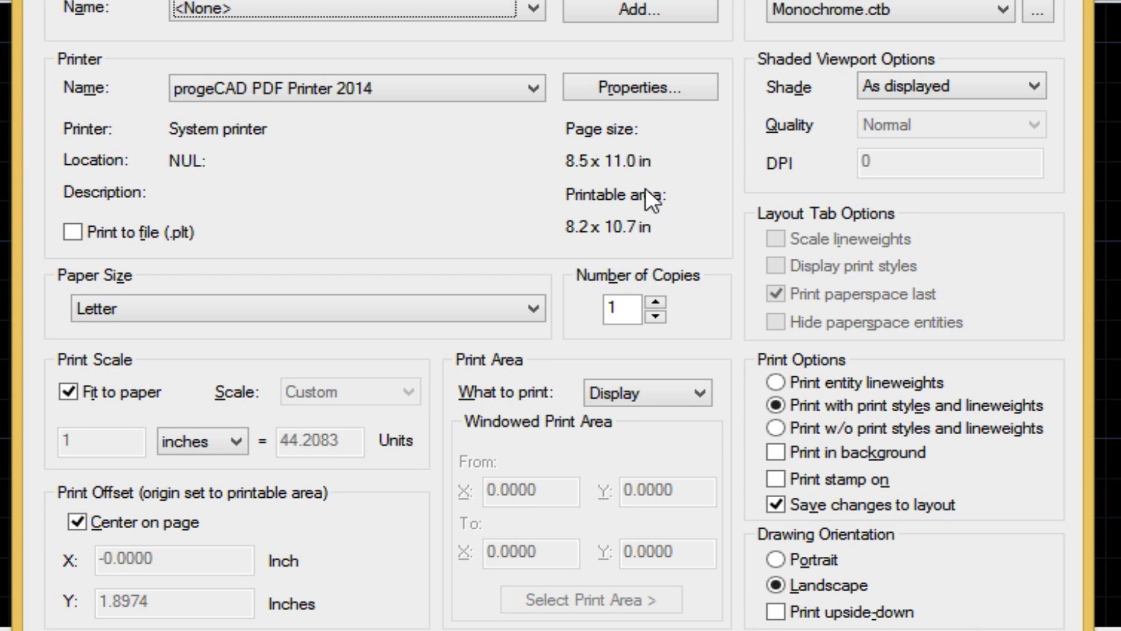
{"action": "left_click", "coordinate": [260, 8]}
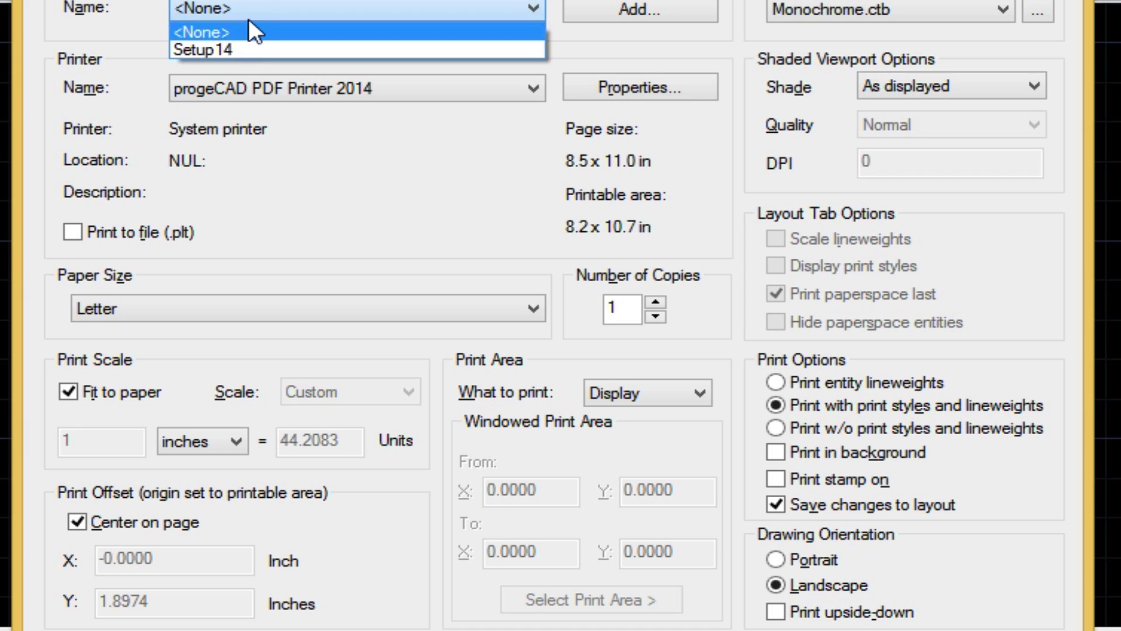
{"action": "left_click", "coordinate": [218, 48]}
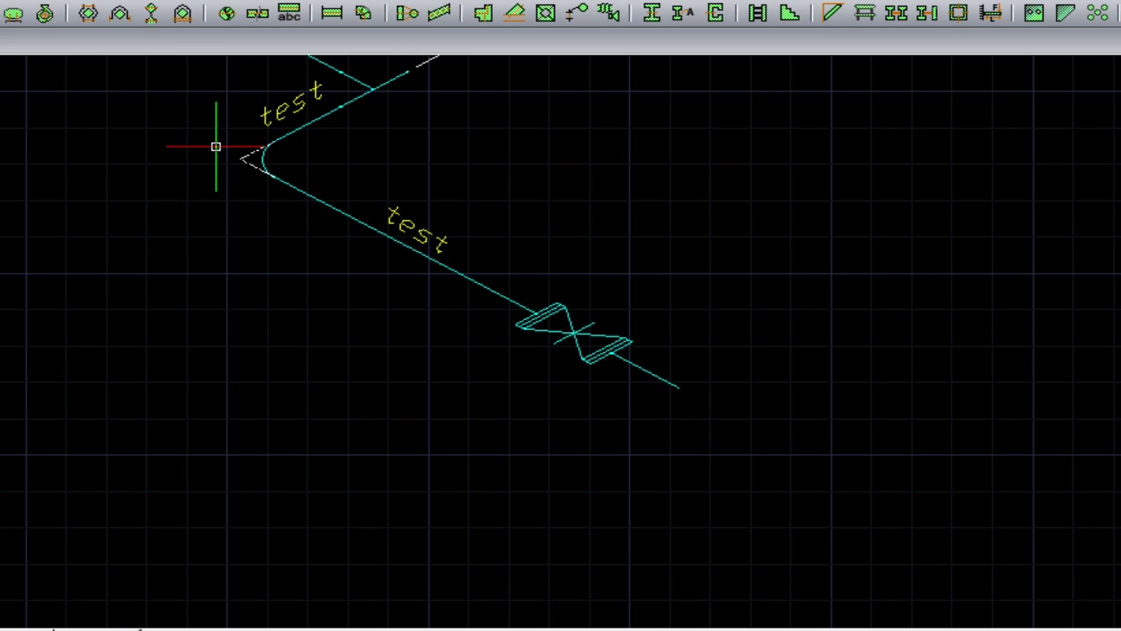
Zoom in on the pipe bend and set LTSCALE to 4.
{"action": "left_click", "coordinate": [195, 130]}
{"action": "left_click", "coordinate": [376, 243]}
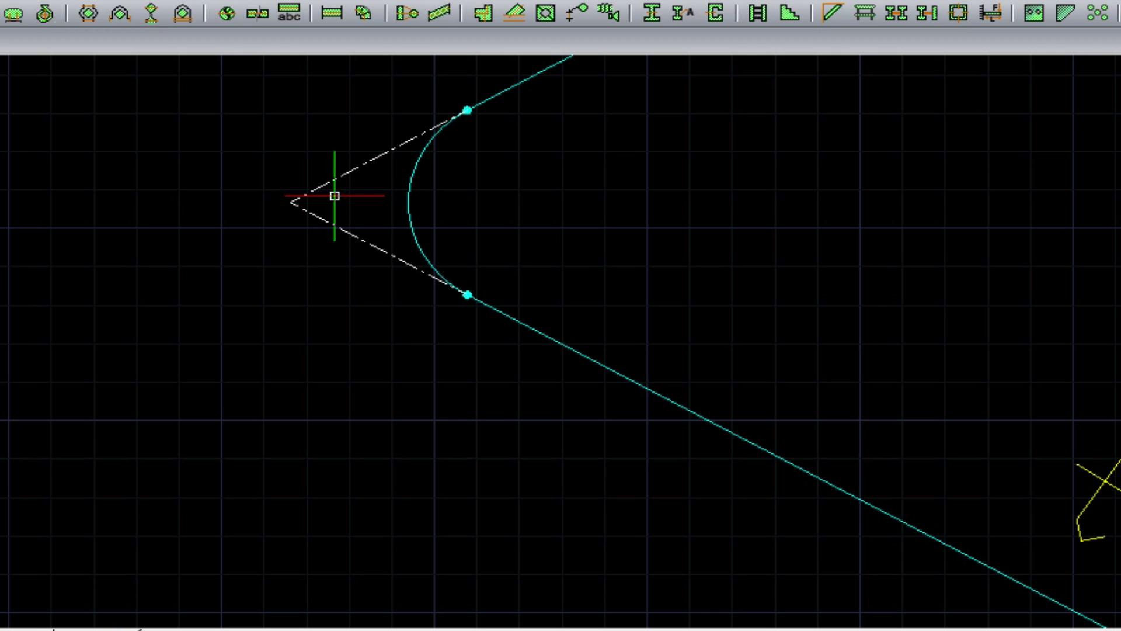
{"action": "type", "text": "LT"}
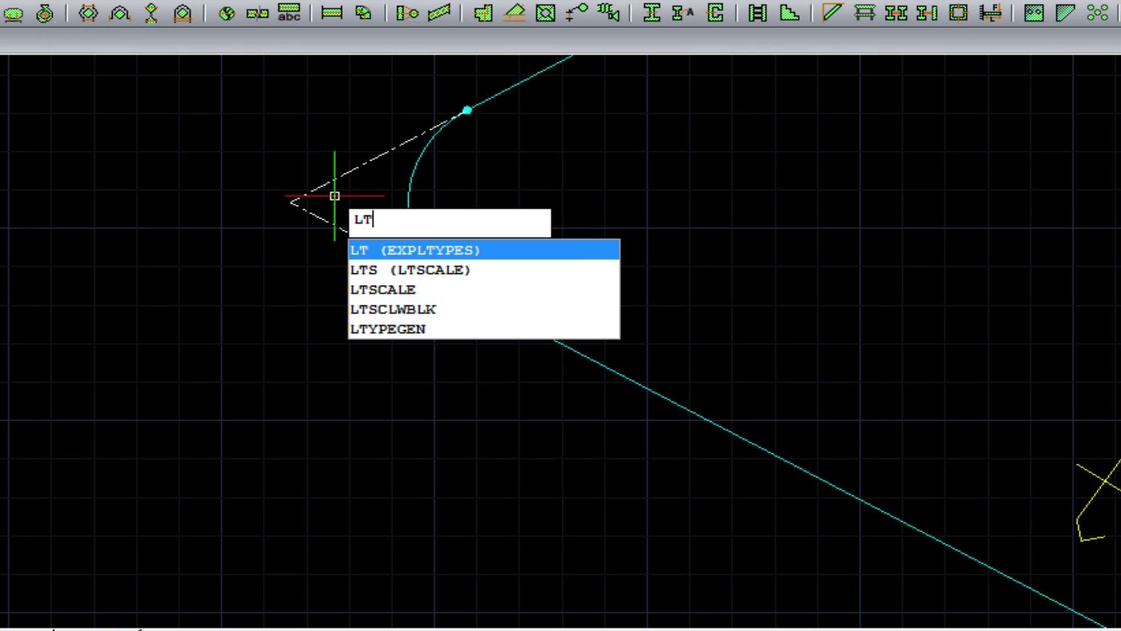
{"action": "type", "text": "SC"}
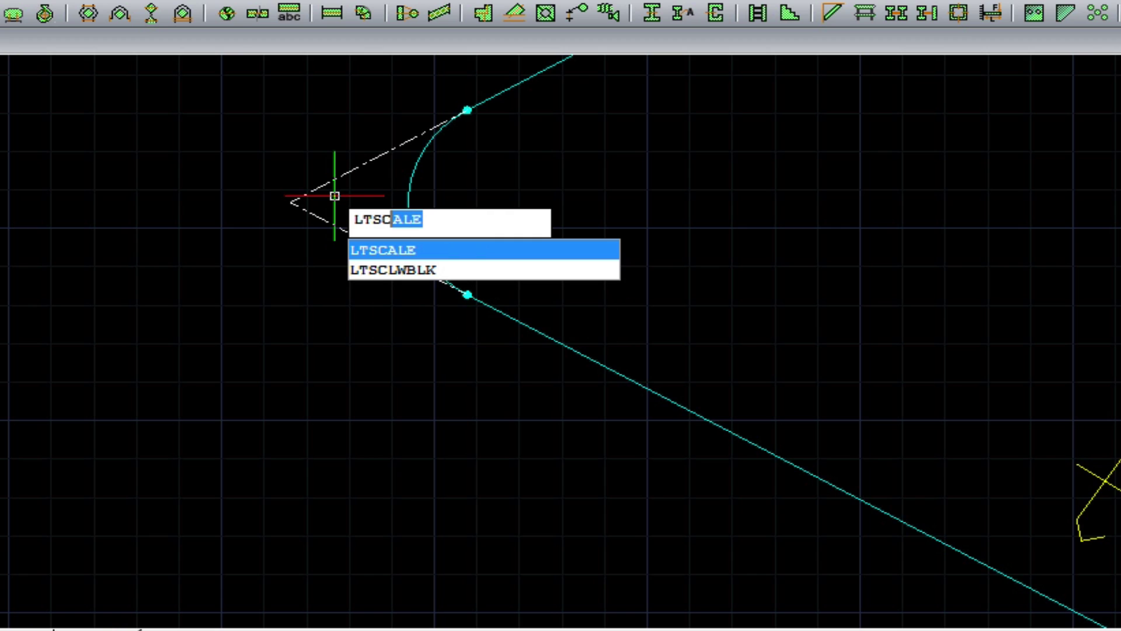
{"action": "key", "text": "Return"}
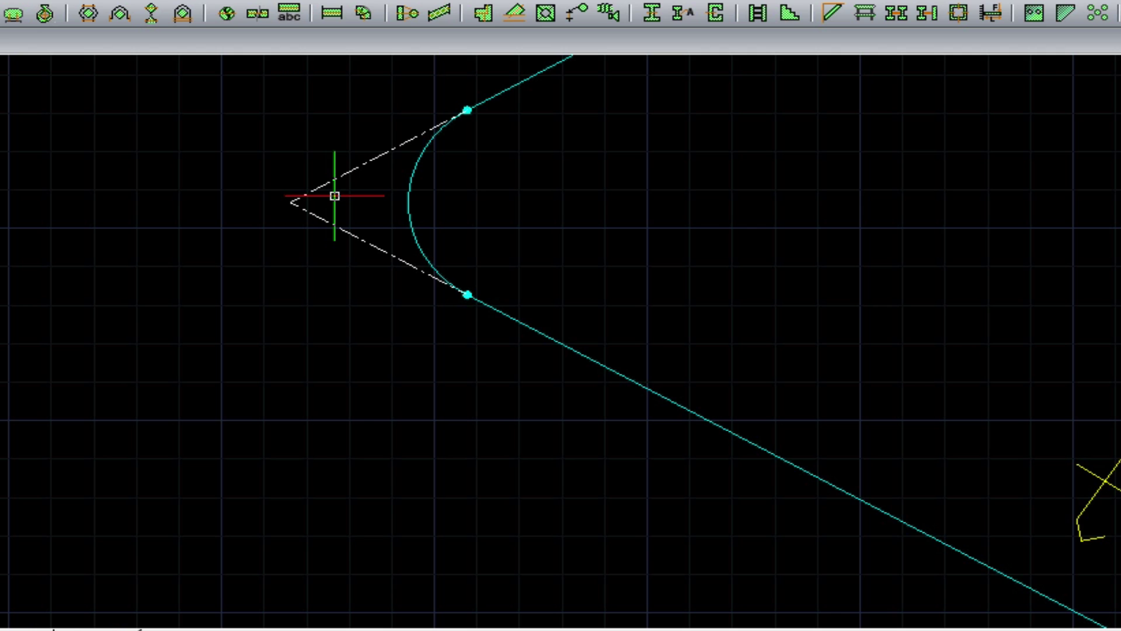
{"action": "type", "text": "4"}
{"action": "key", "text": "Return"}
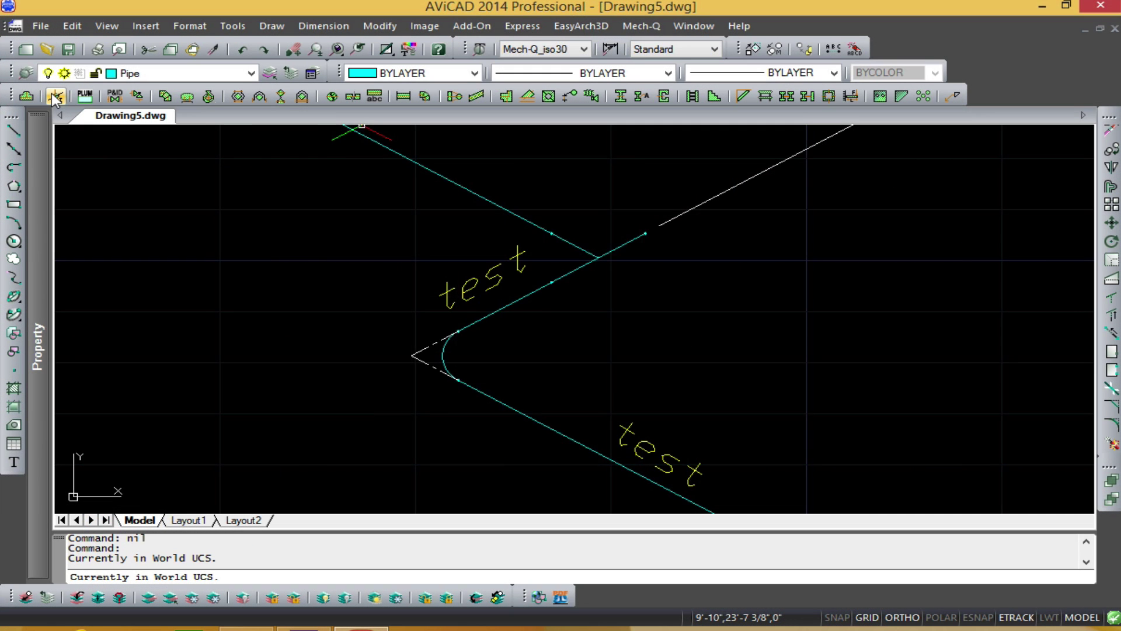
Change the large elbow base size to 0.500 in the Scale CFG base sizes.
{"action": "left_click", "coordinate": [53, 94]}
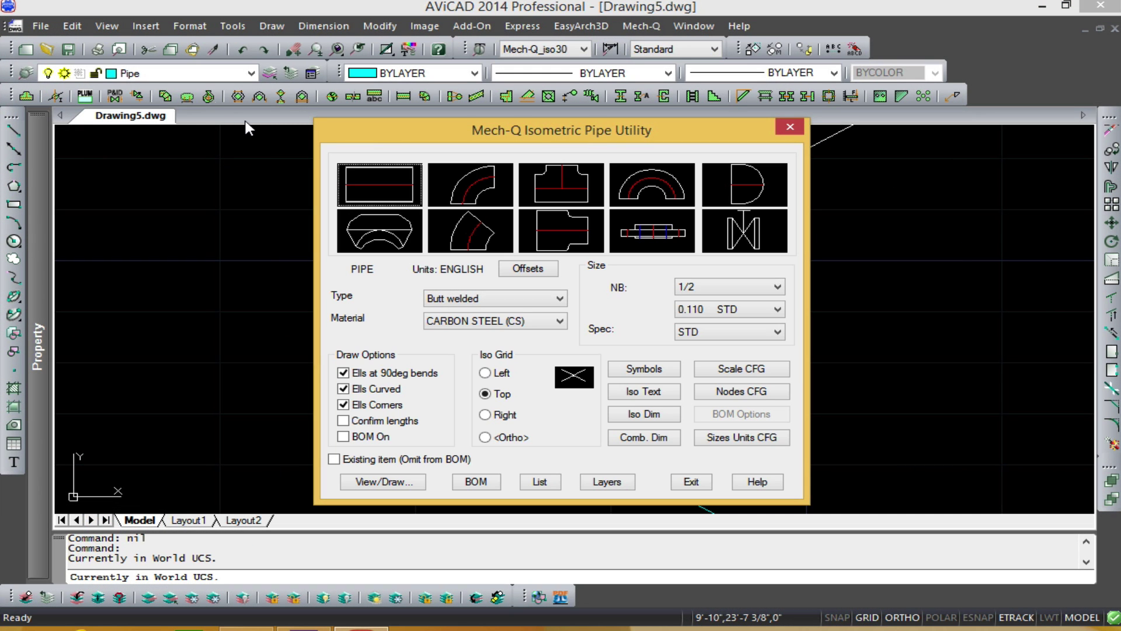
{"action": "left_click", "coordinate": [742, 373]}
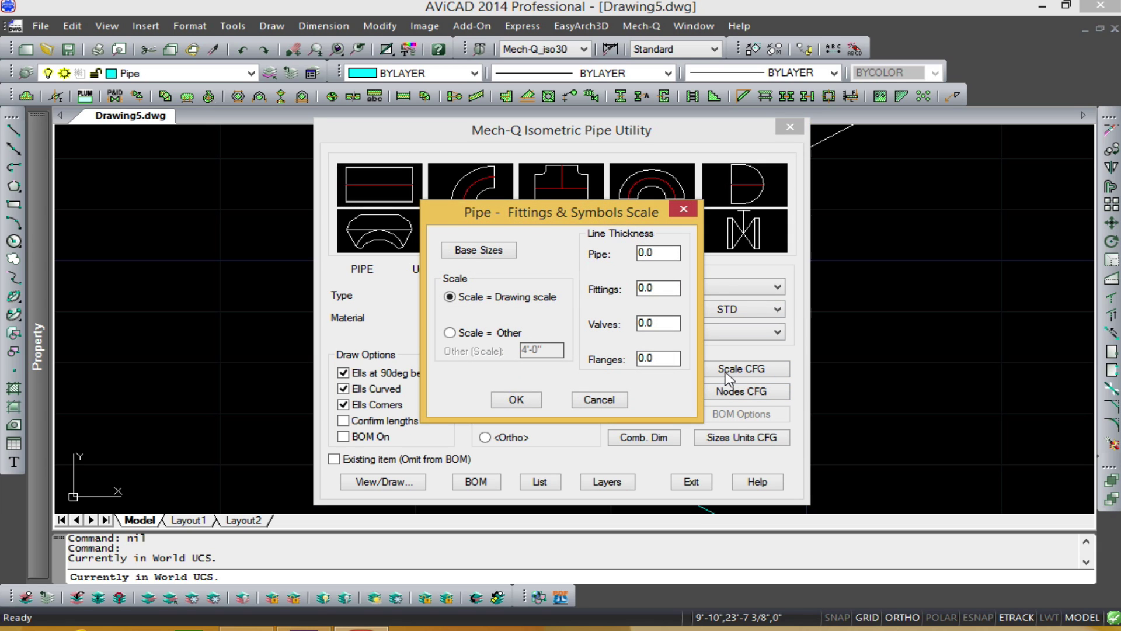
{"action": "left_click", "coordinate": [496, 253]}
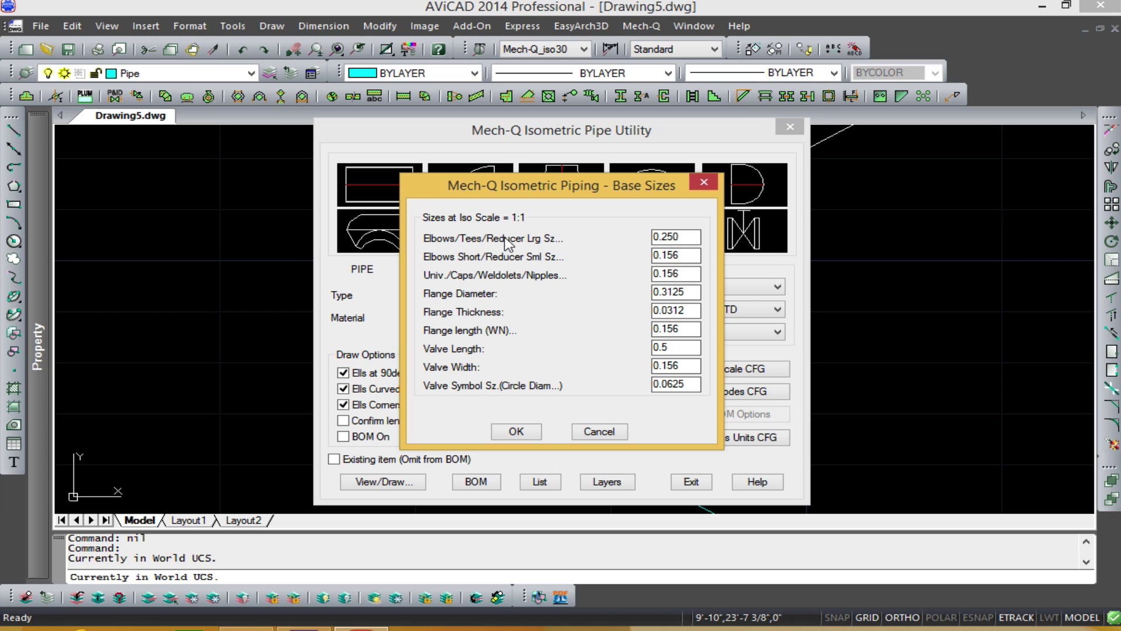
{"action": "left_click", "coordinate": [668, 236]}
{"action": "double_click", "coordinate": [668, 236]}
{"action": "type", "text": "0.500"}
{"action": "left_click", "coordinate": [517, 431]}
{"action": "left_click", "coordinate": [515, 401]}
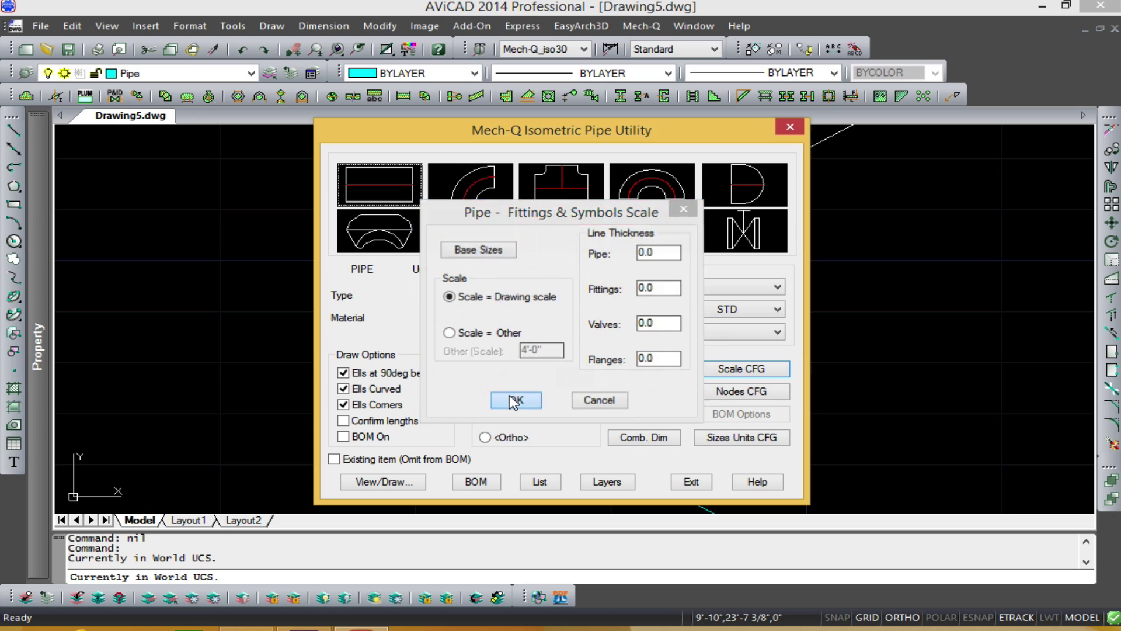
Draw a new two-segment pipe run with a larger elbow left of the first bend.
{"action": "left_click", "coordinate": [385, 482]}
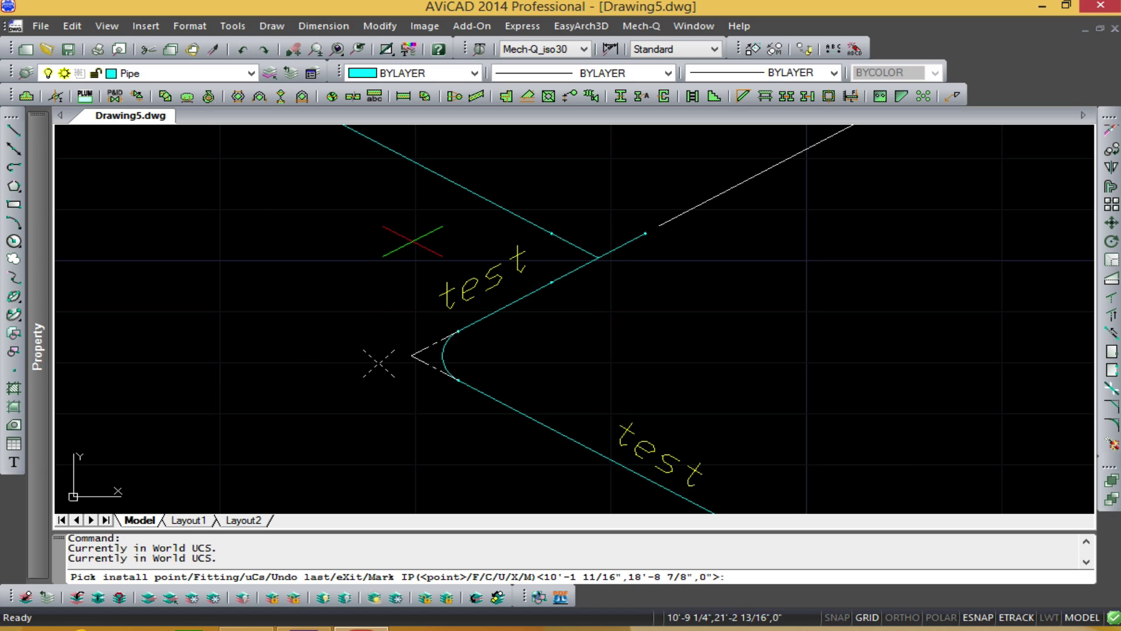
{"action": "left_click", "coordinate": [411, 242]}
{"action": "left_click", "coordinate": [251, 358]}
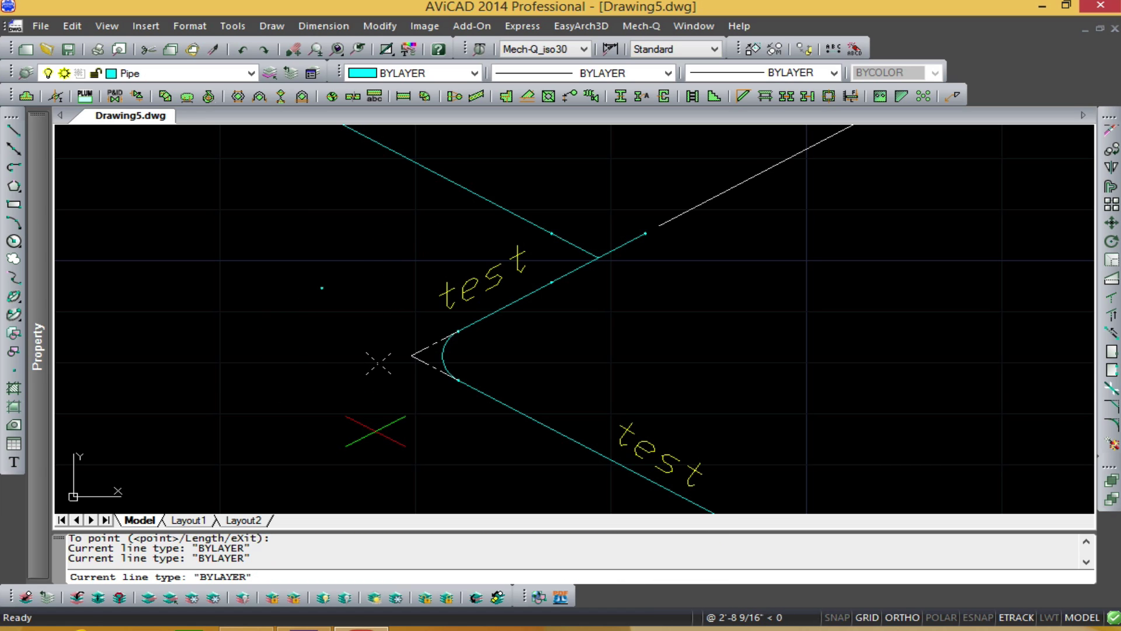
{"action": "left_click", "coordinate": [378, 363]}
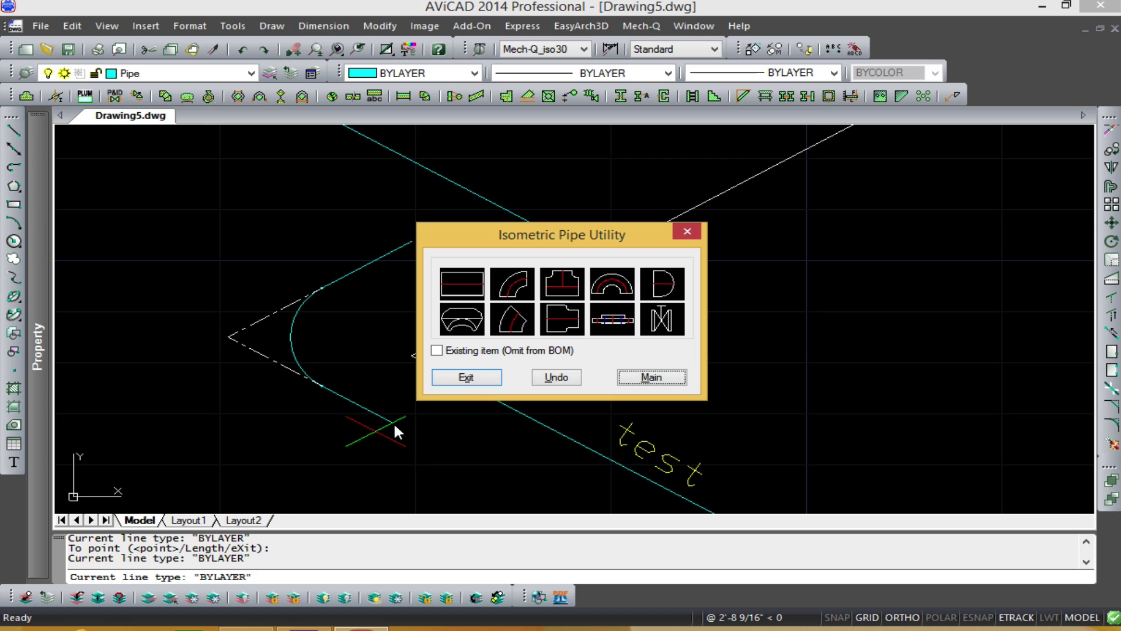
{"action": "left_click", "coordinate": [483, 378]}
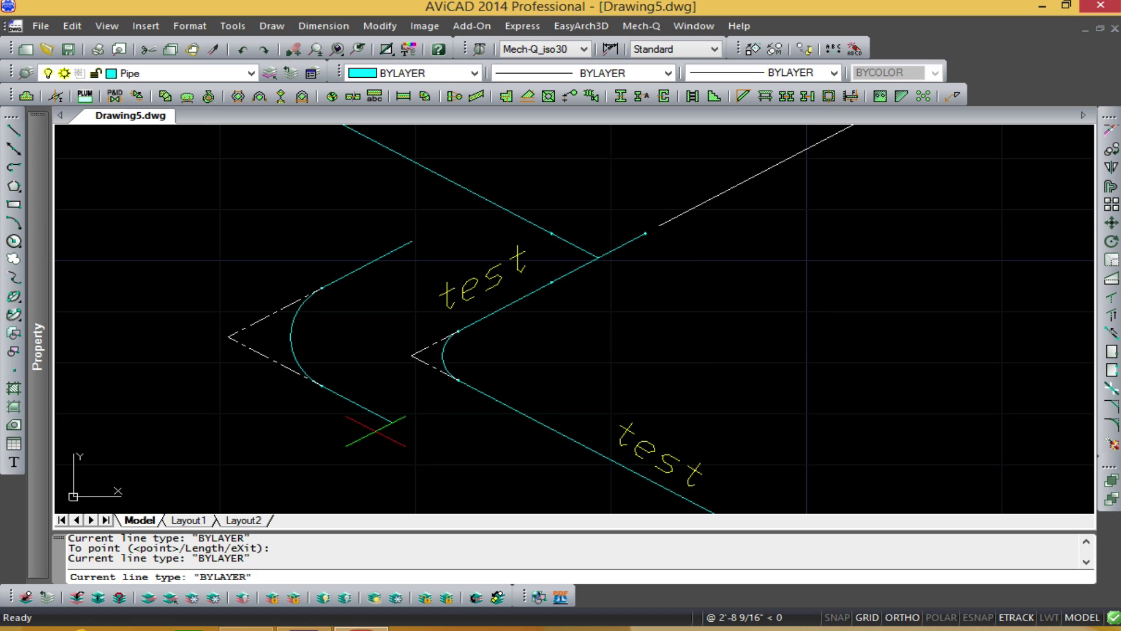
{"action": "key", "text": "Return"}
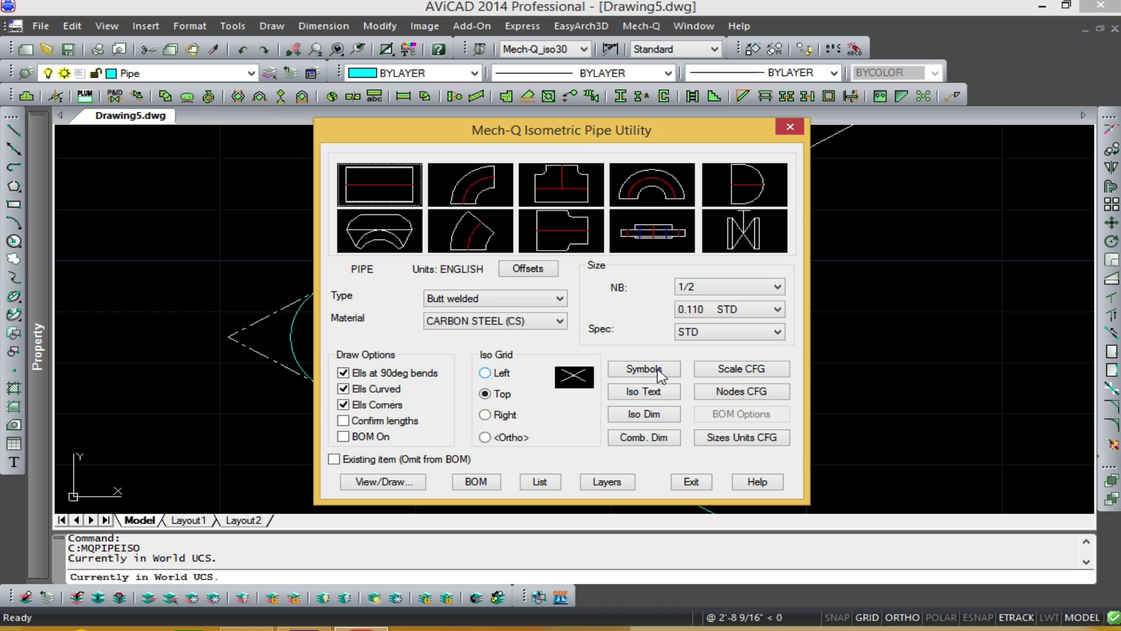
Draw welding nodes with a 0.01 diameter at drawing scale.
{"action": "left_click", "coordinate": [731, 395]}
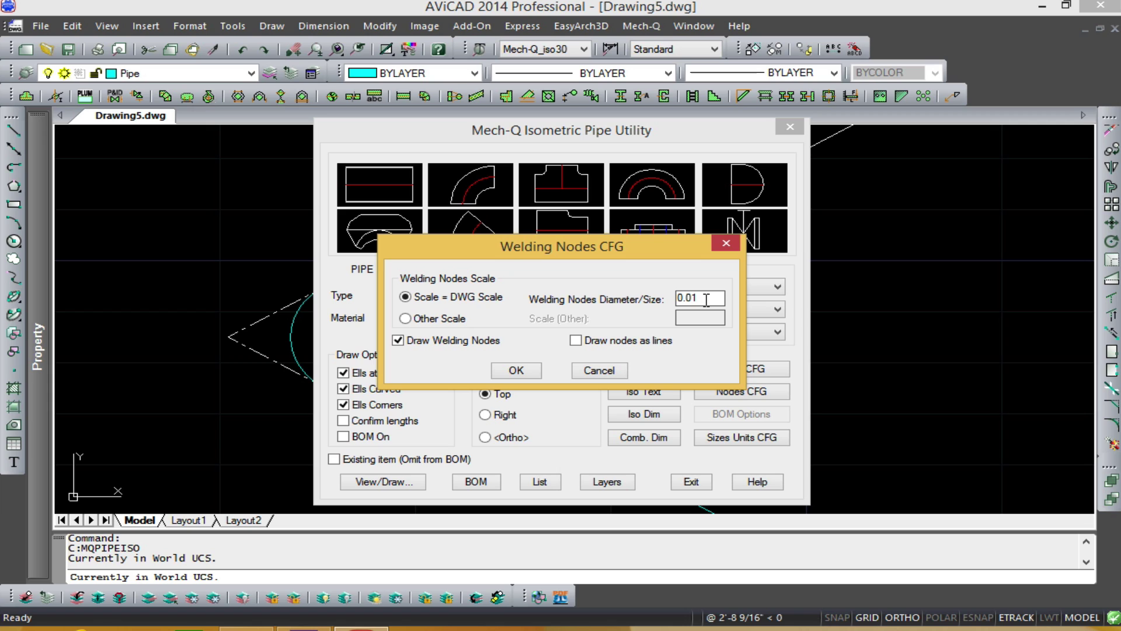
{"action": "left_click", "coordinate": [517, 372]}
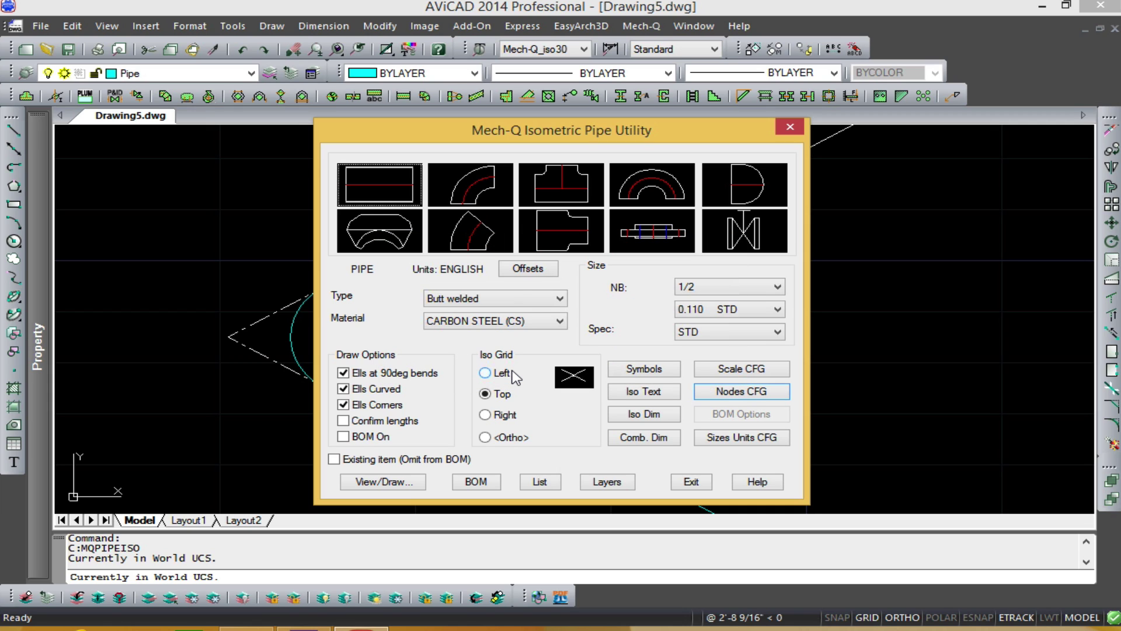